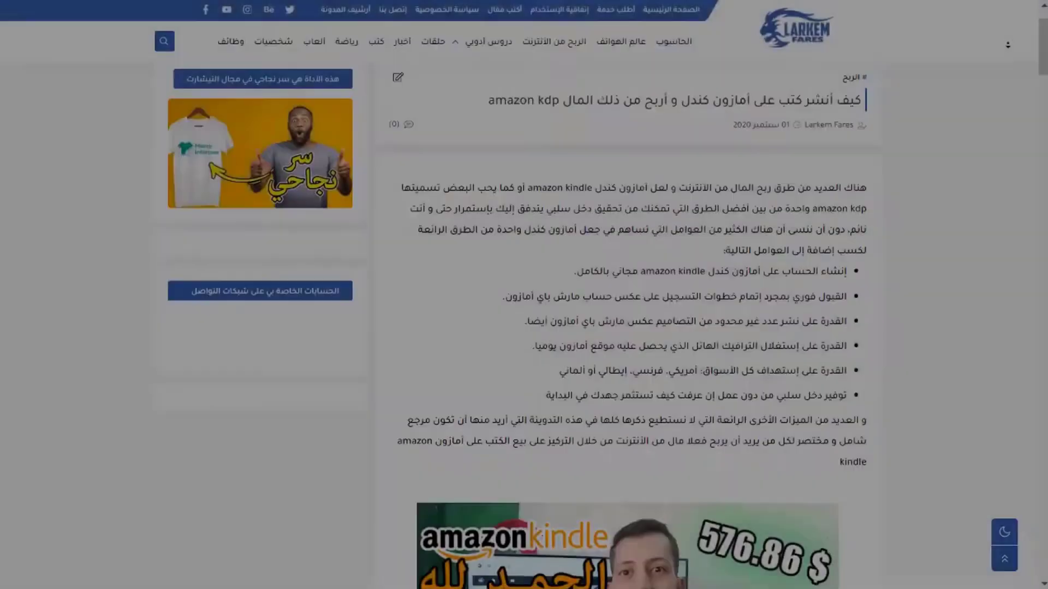
Read through the blog article on publishing books on Amazon KDP, down to its section on how to publish a book
scroll(627, 295, "down", 3)
scroll(1007, 45, "down", 5)
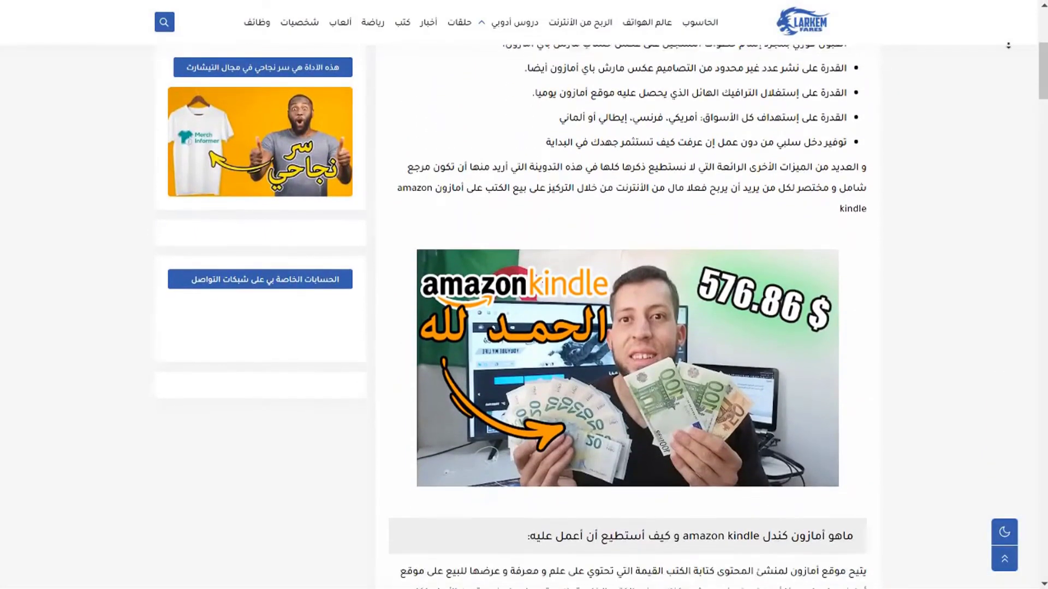
scroll(1008, 45, "down", 5)
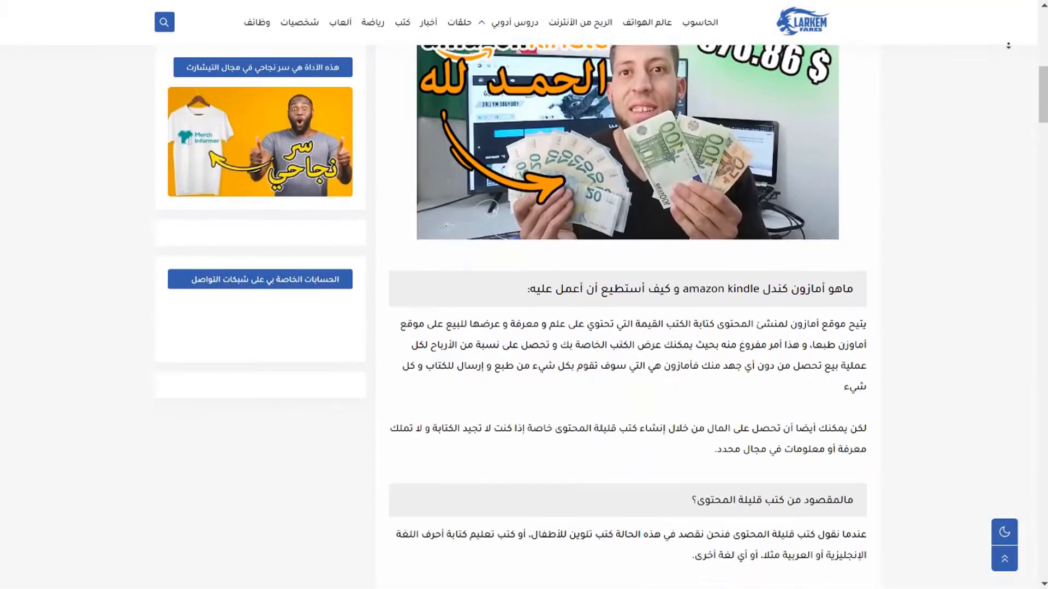
scroll(1008, 45, "down", 5)
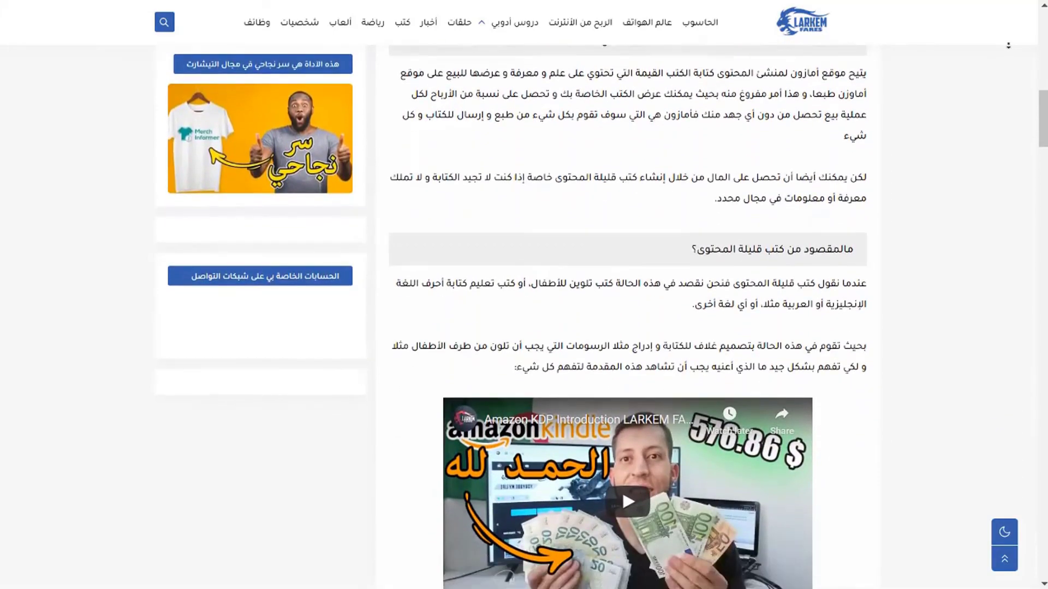
scroll(1008, 46, "down", 5)
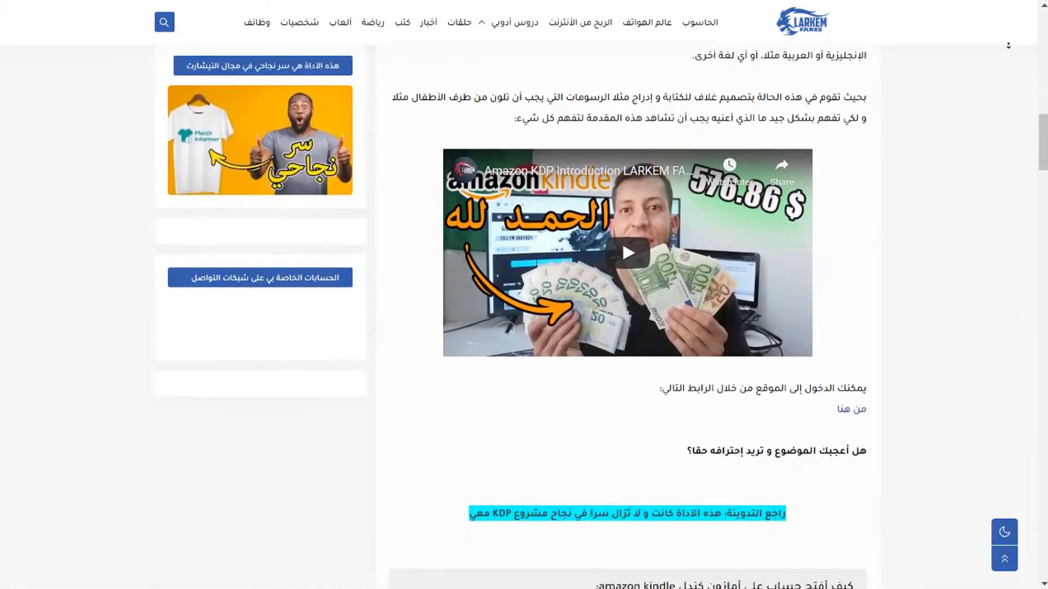
scroll(1008, 45, "down", 5)
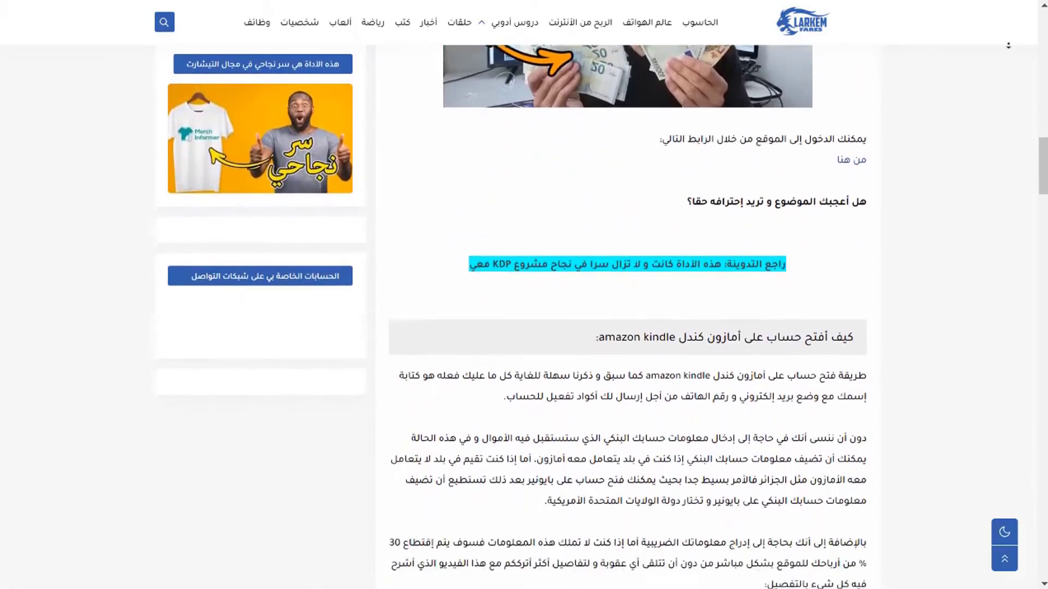
scroll(1008, 46, "down", 5)
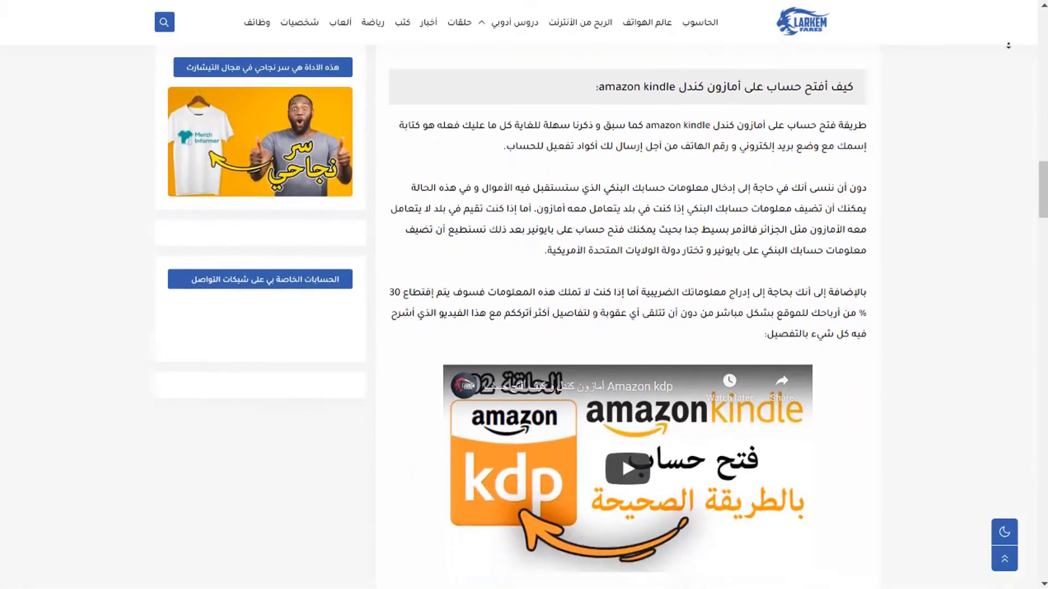
scroll(1008, 46, "down", 5)
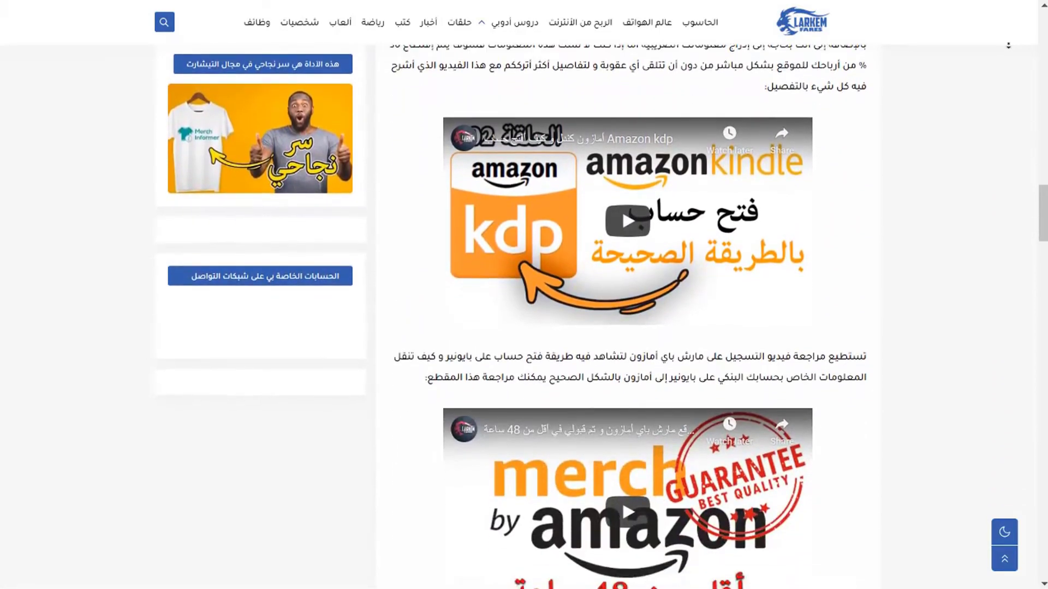
scroll(1007, 45, "down", 5)
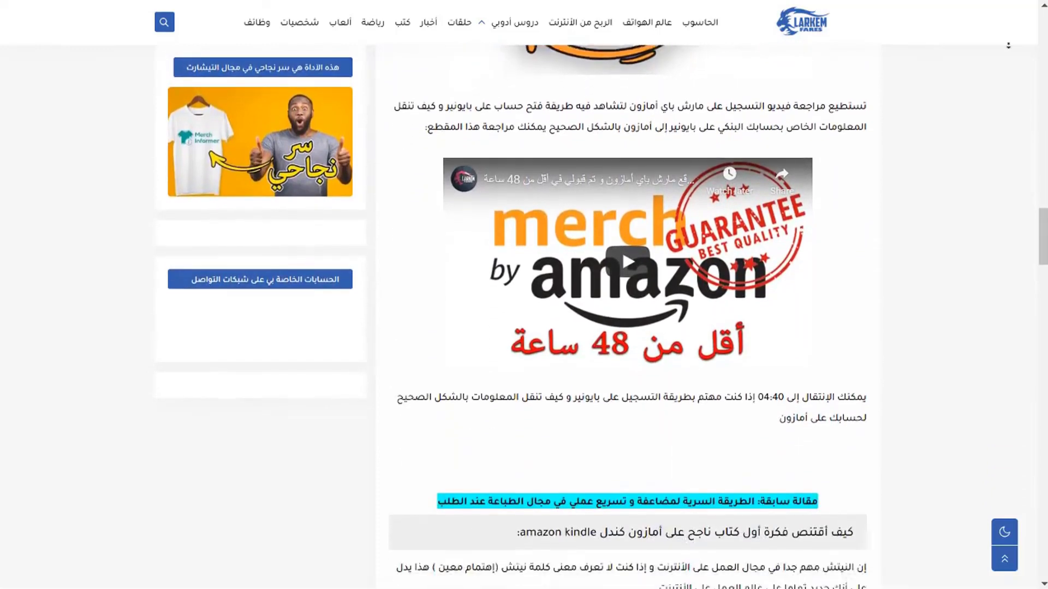
scroll(1008, 45, "down", 5)
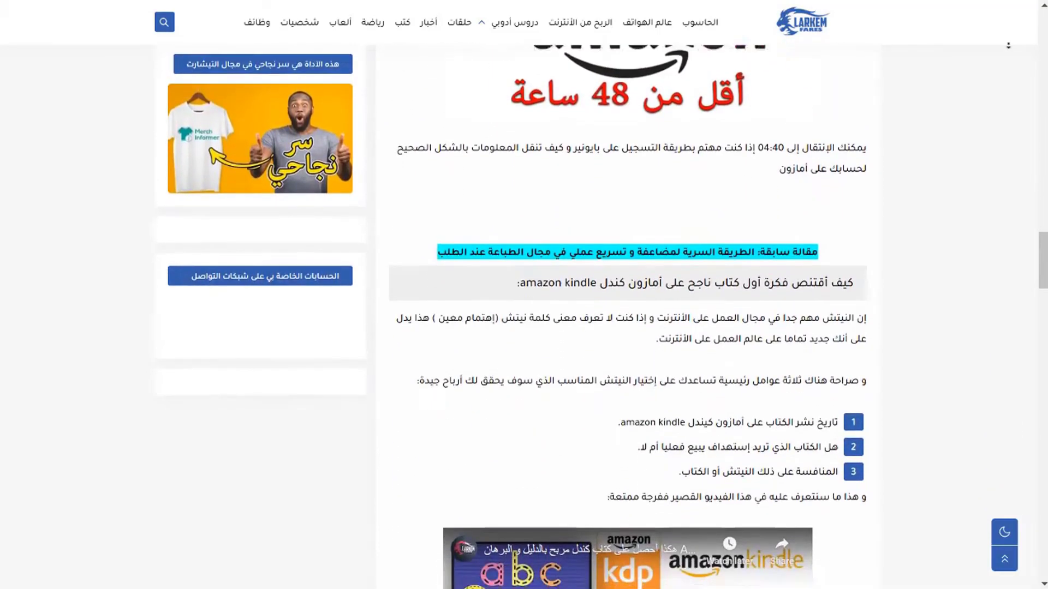
scroll(1008, 46, "down", 5)
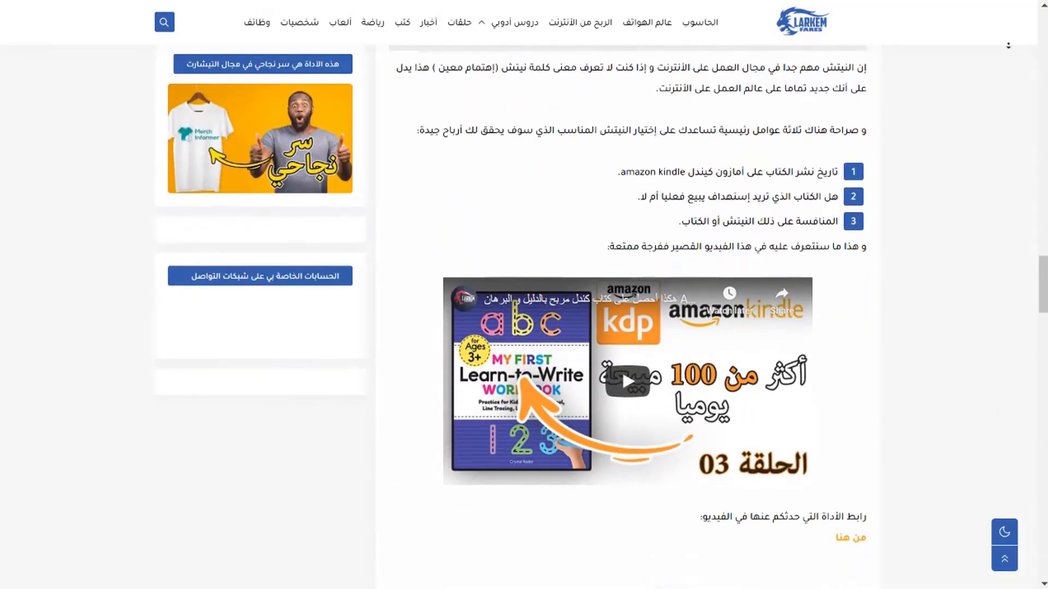
scroll(1008, 46, "down", 5)
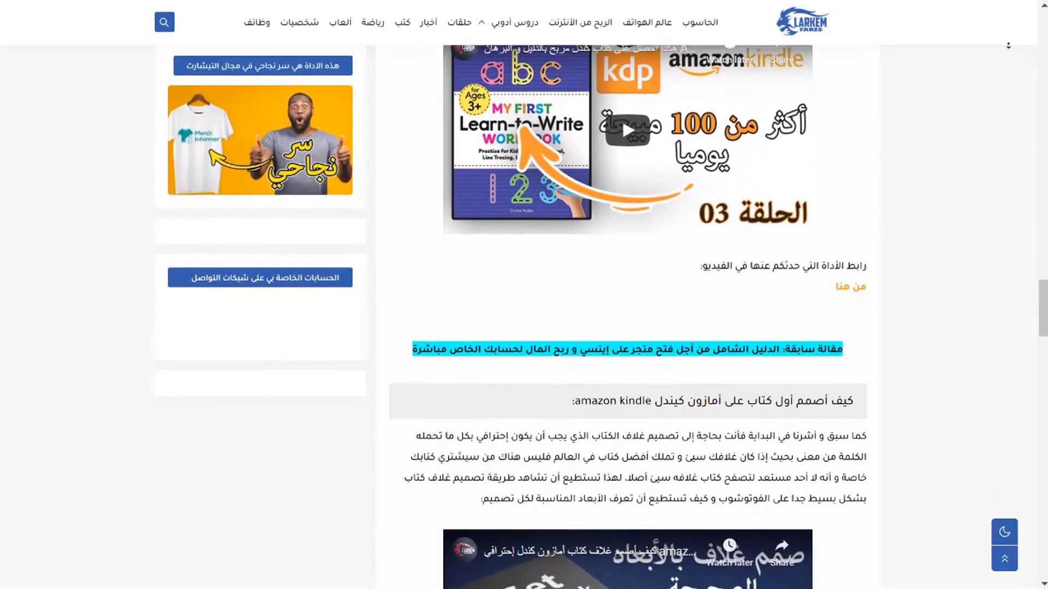
scroll(1008, 46, "down", 5)
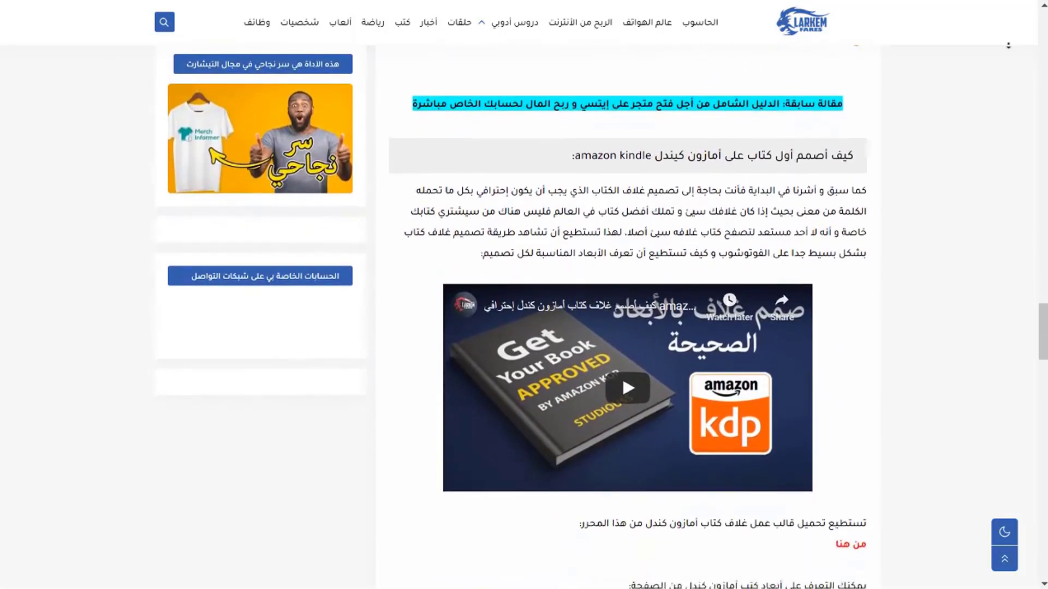
scroll(1008, 46, "down", 5)
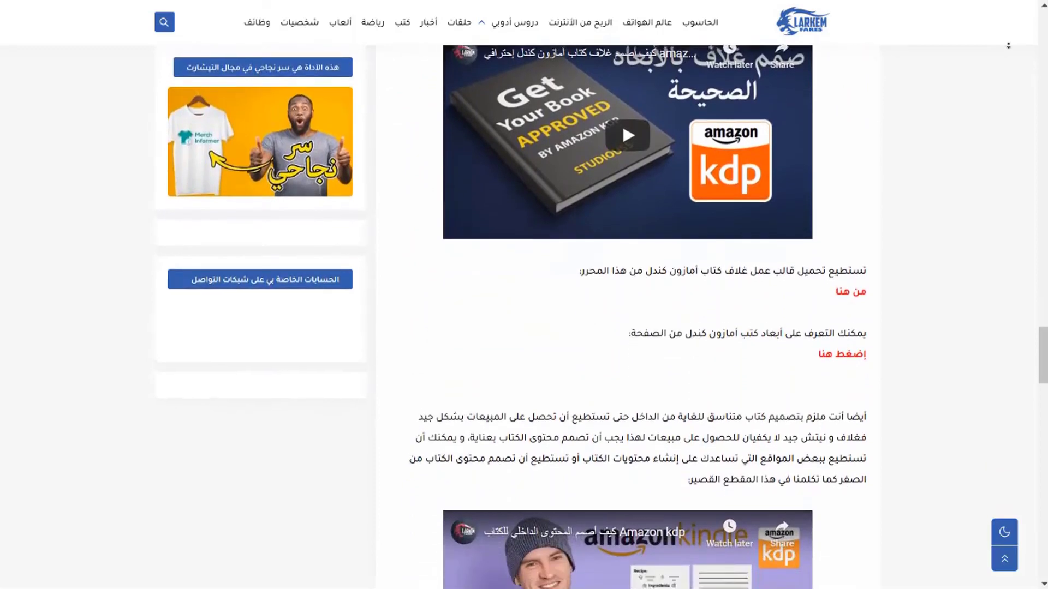
scroll(1008, 45, "down", 5)
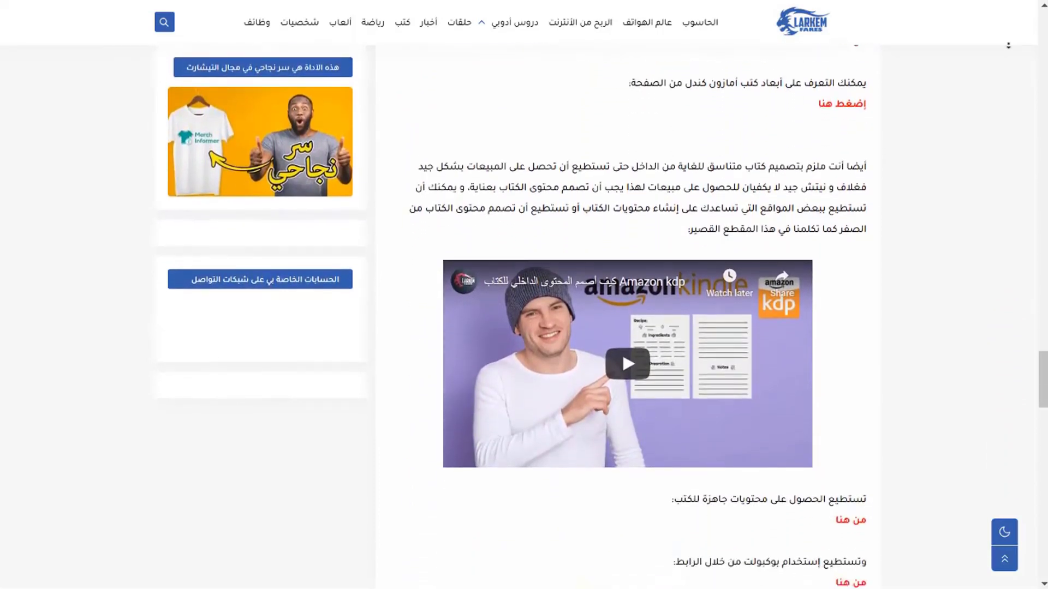
scroll(1007, 45, "down", 5)
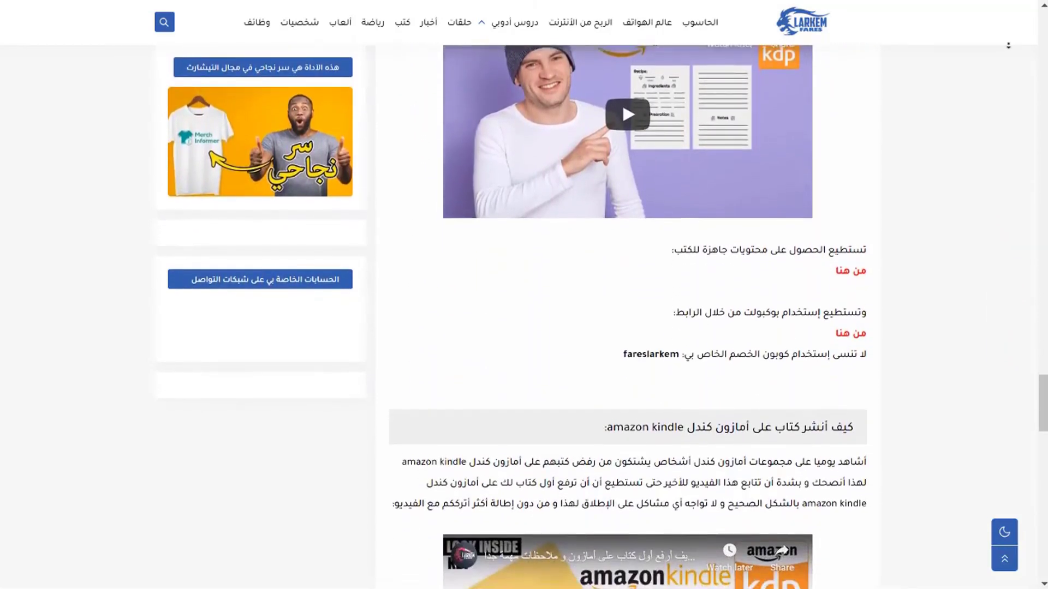
scroll(1008, 45, "down", 3)
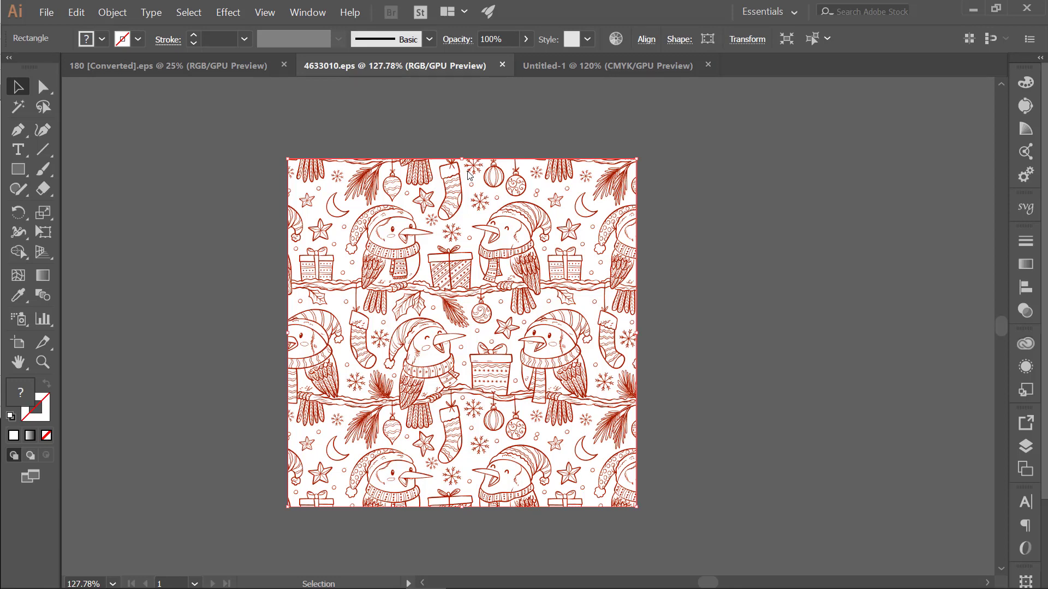
Review the open documents: the leprechaun artwork, the Christmas bird pattern and the blank Untitled-1 artboard
left_click(196, 72)
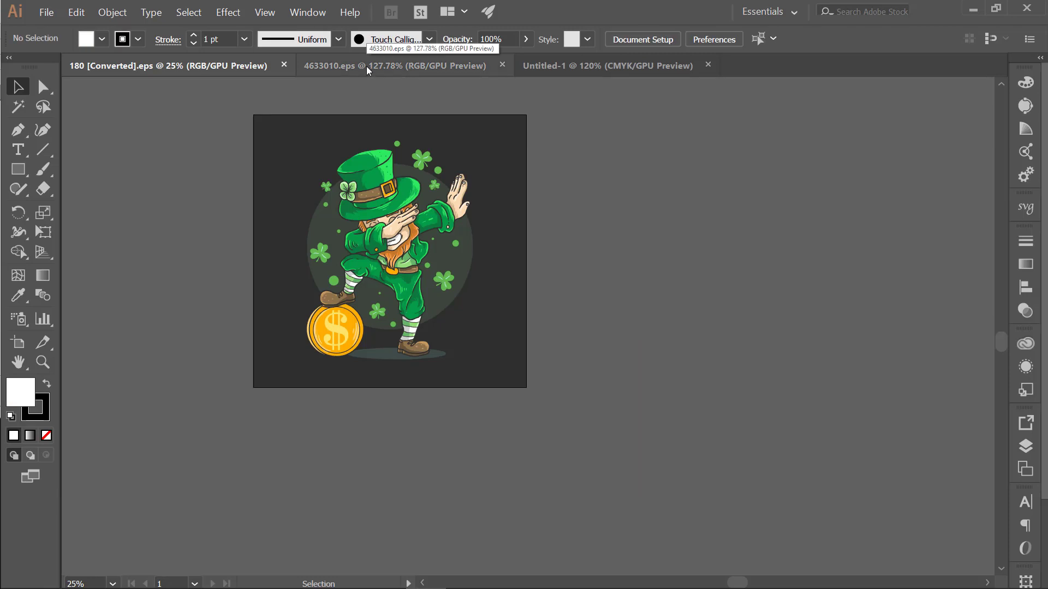
left_click(366, 66)
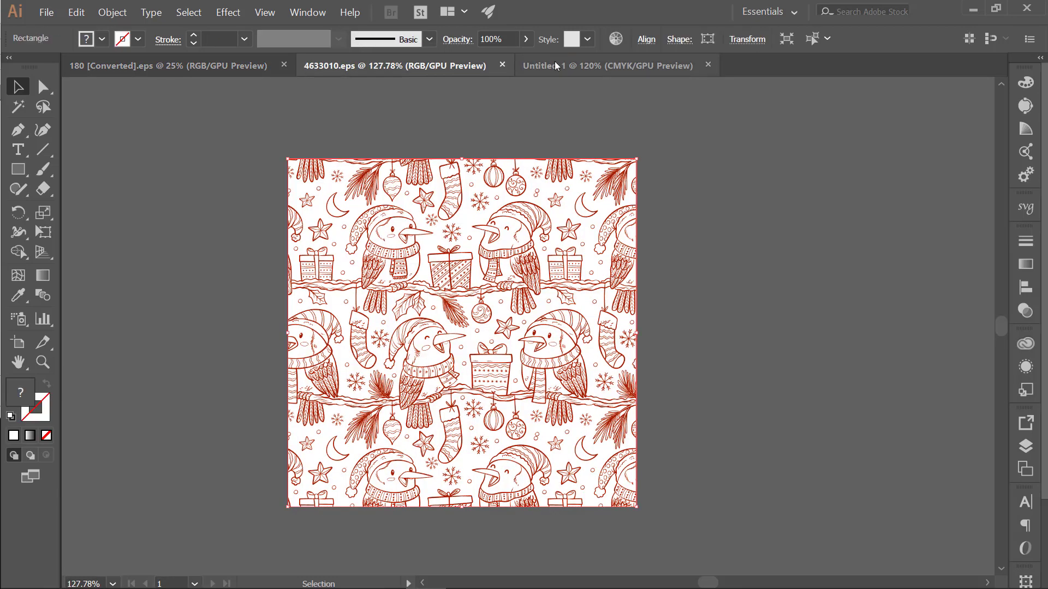
left_click(554, 63)
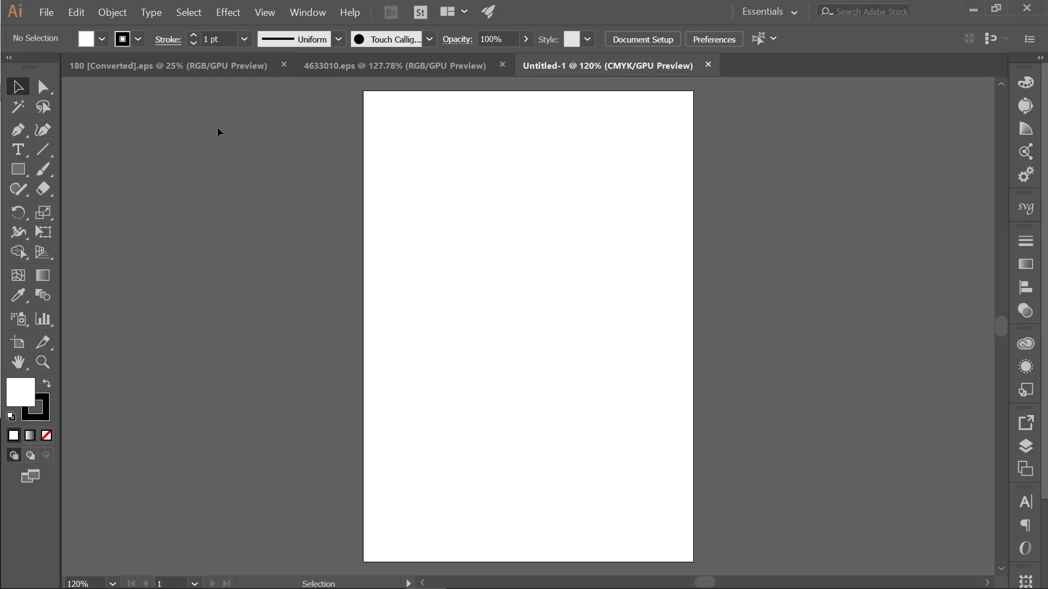
left_click(168, 70)
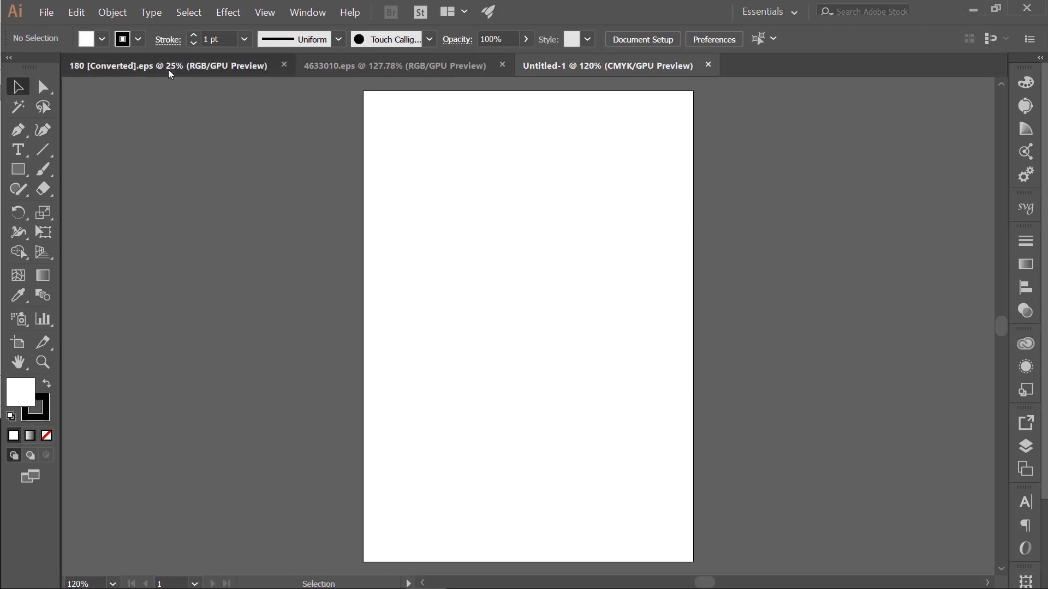
left_click(375, 65)
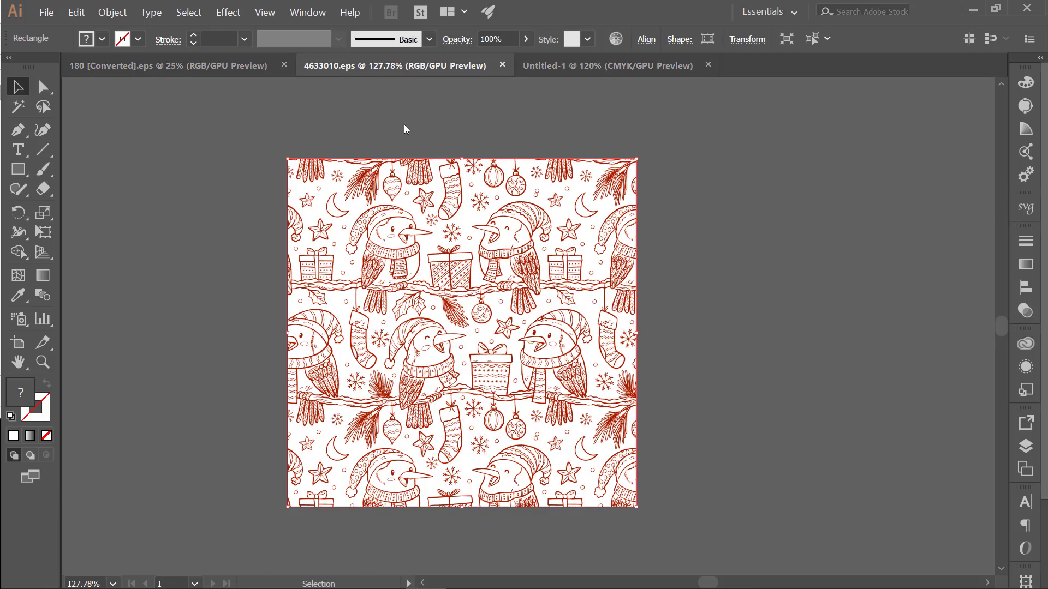
left_click(572, 71)
key("ctrl+Tab")
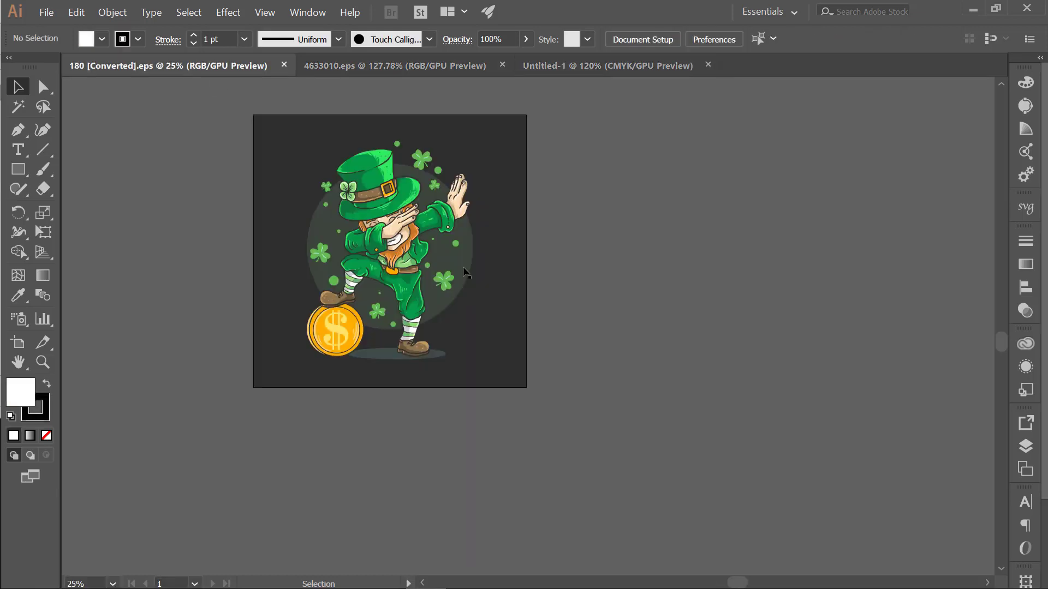
In 4633010.eps, move the bird pattern off the artboard, isolate its group, pull the patterned rectangle away and delete its white background
left_click(389, 74)
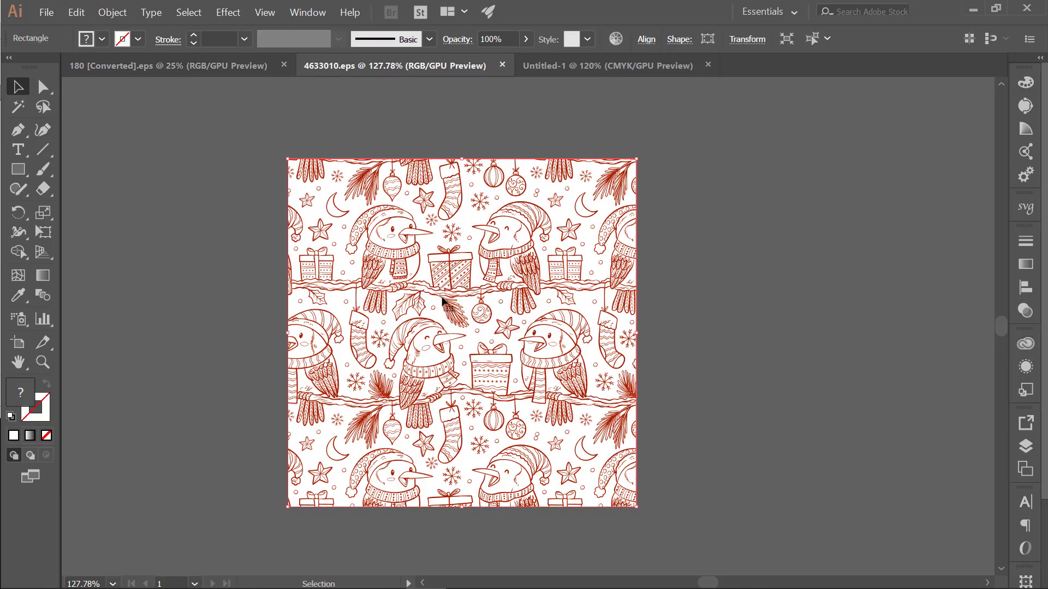
left_click_drag(449, 296, 830, 301)
left_click(737, 123)
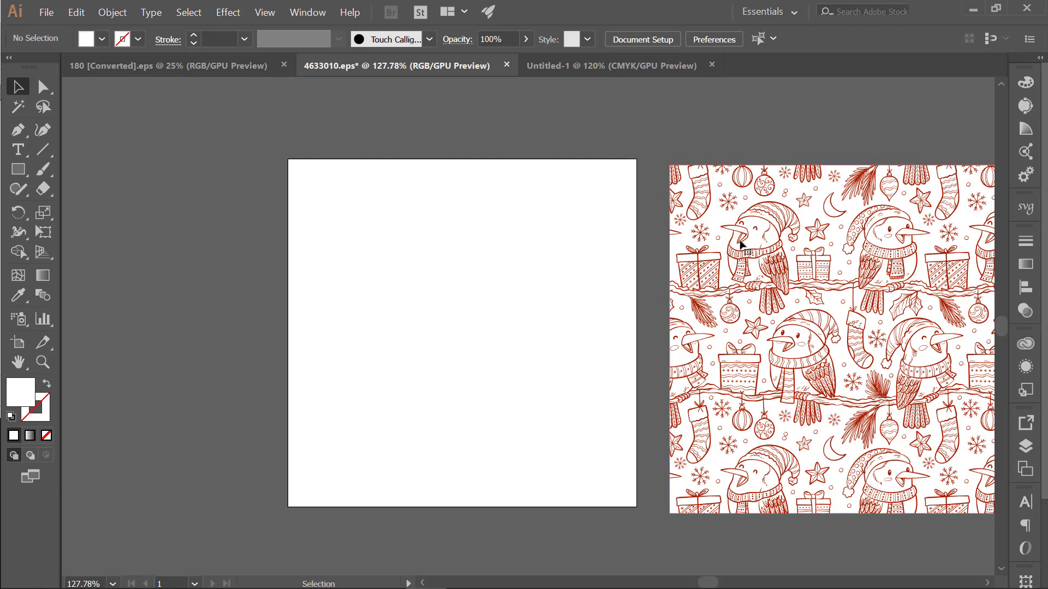
double_click(749, 255)
left_click_drag(727, 240, 372, 242)
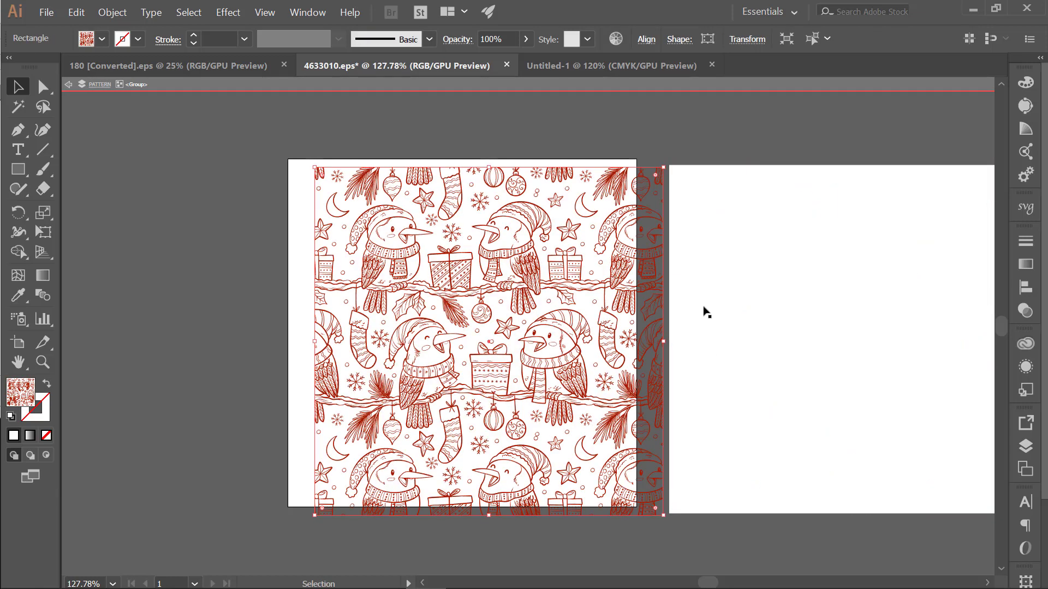
left_click(725, 282)
key("Delete")
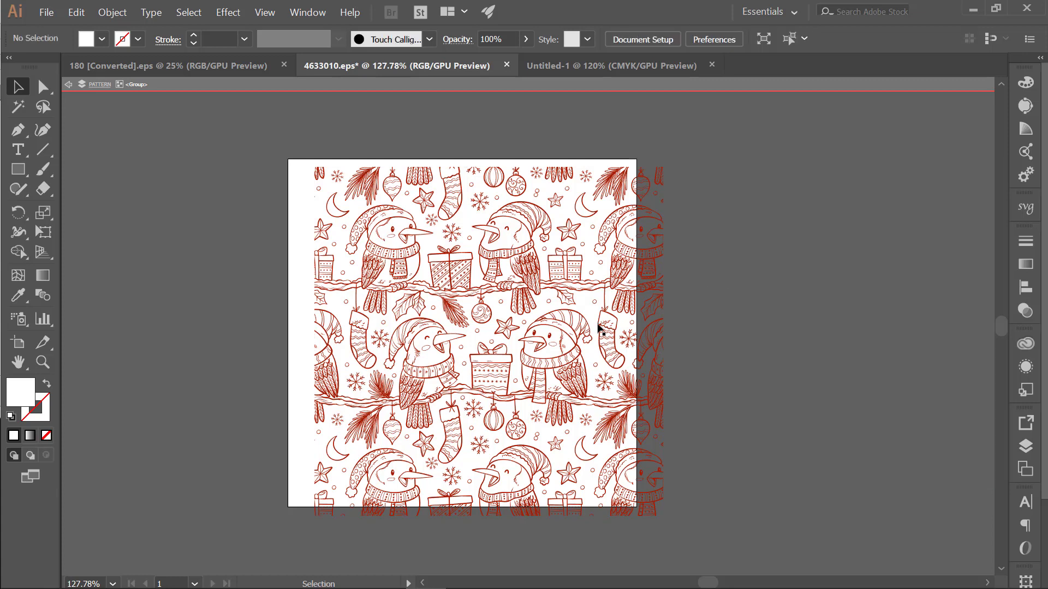
Bring the bird-pattern rectangle from 4633010.eps into the Untitled-1 document, over the upper part of its artboard
left_click(601, 316)
left_click_drag(613, 353, 790, 291)
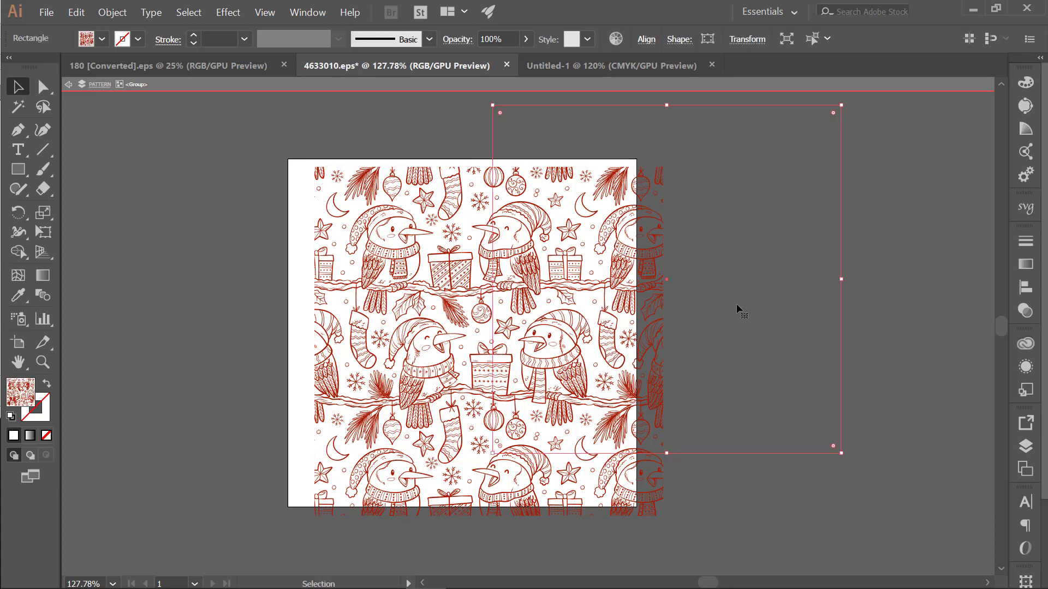
left_click_drag(695, 306, 496, 303)
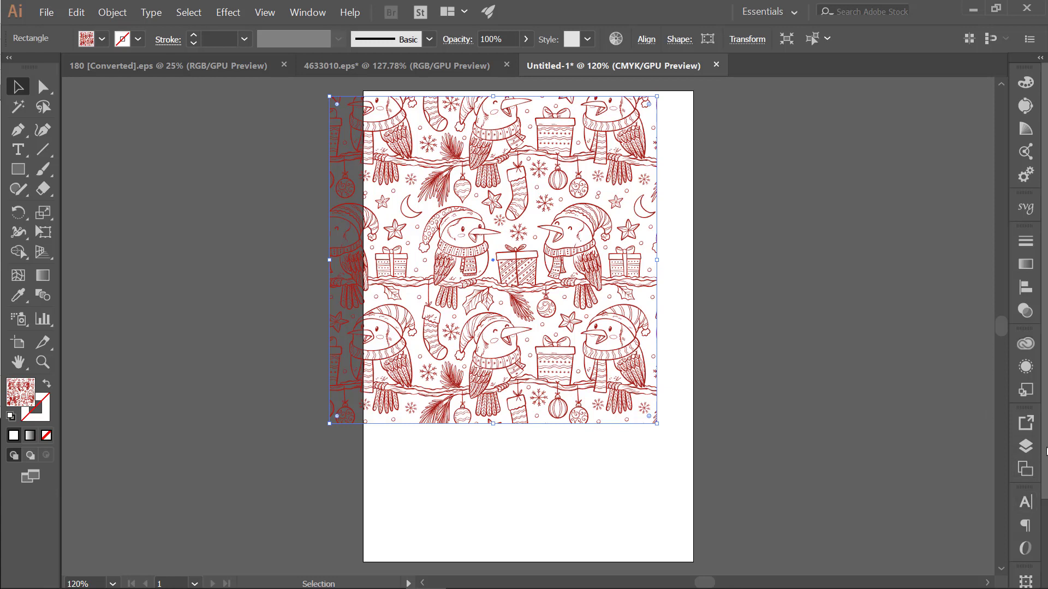
Set alignment to the artboard and align the bird-pattern rectangle with the artboard's left and top edges
scroll(1035, 480, "down", 3)
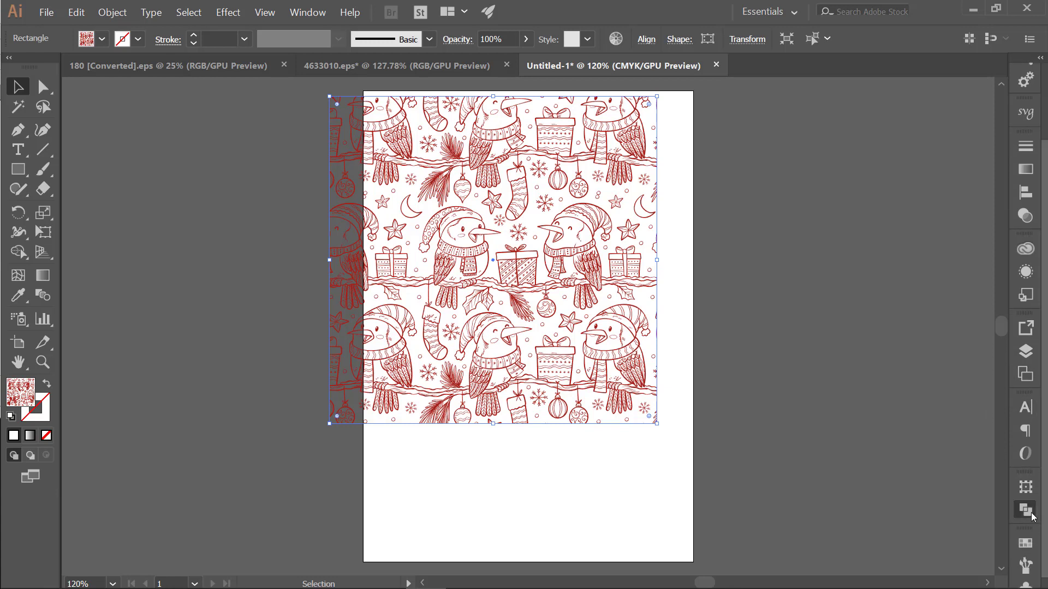
left_click(1033, 515)
left_click(1020, 205)
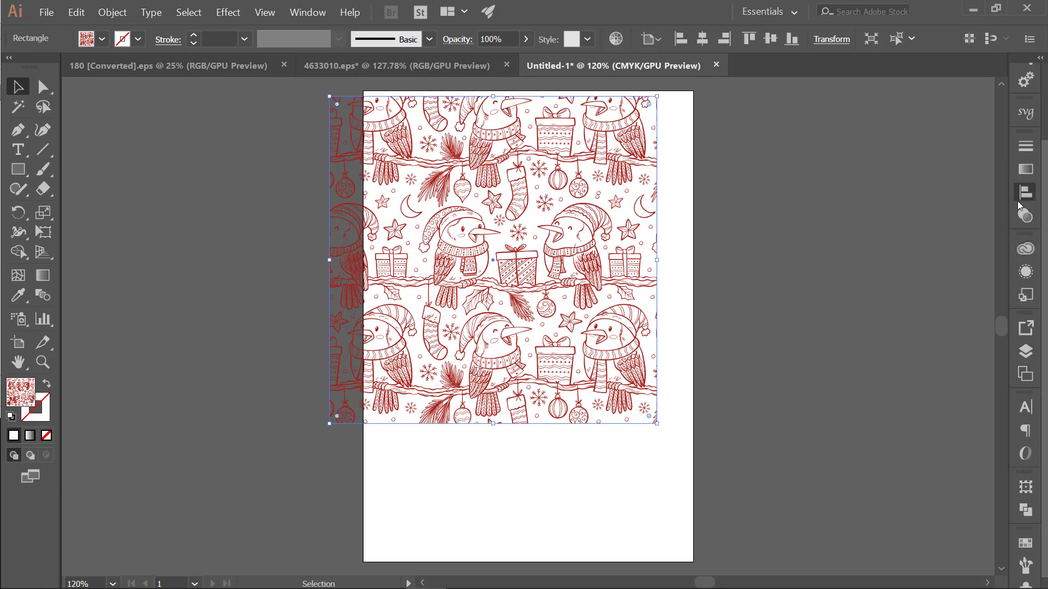
left_click(991, 274)
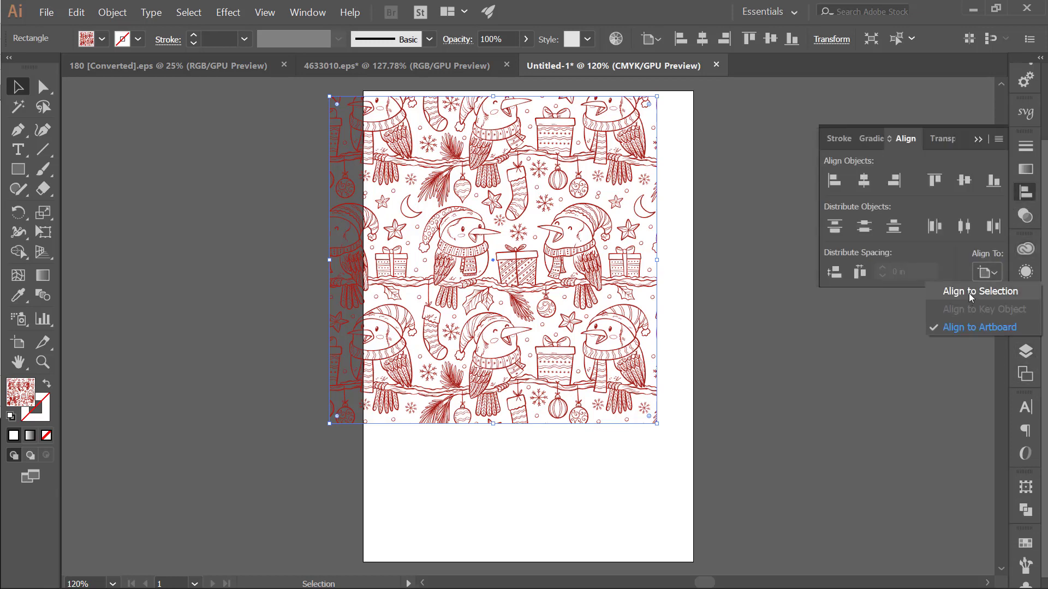
left_click(968, 292)
left_click(993, 273)
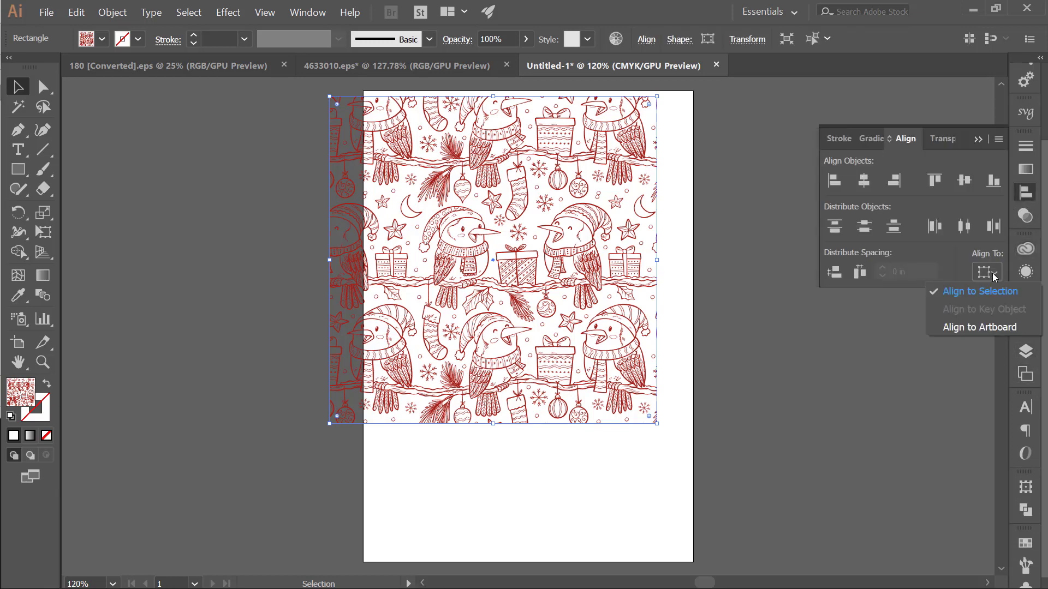
left_click(990, 326)
left_click(834, 182)
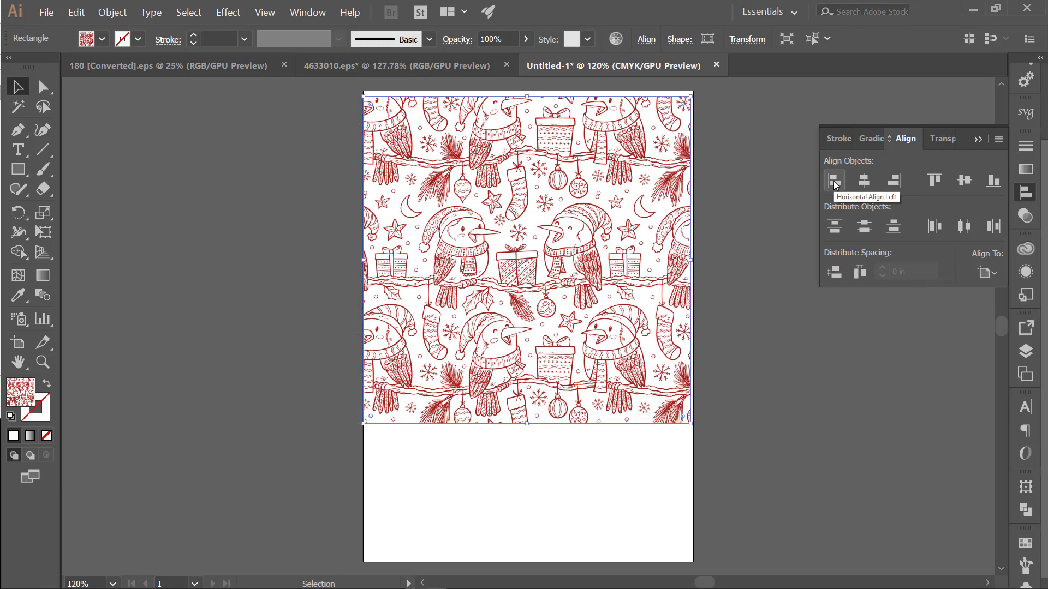
left_click(934, 180)
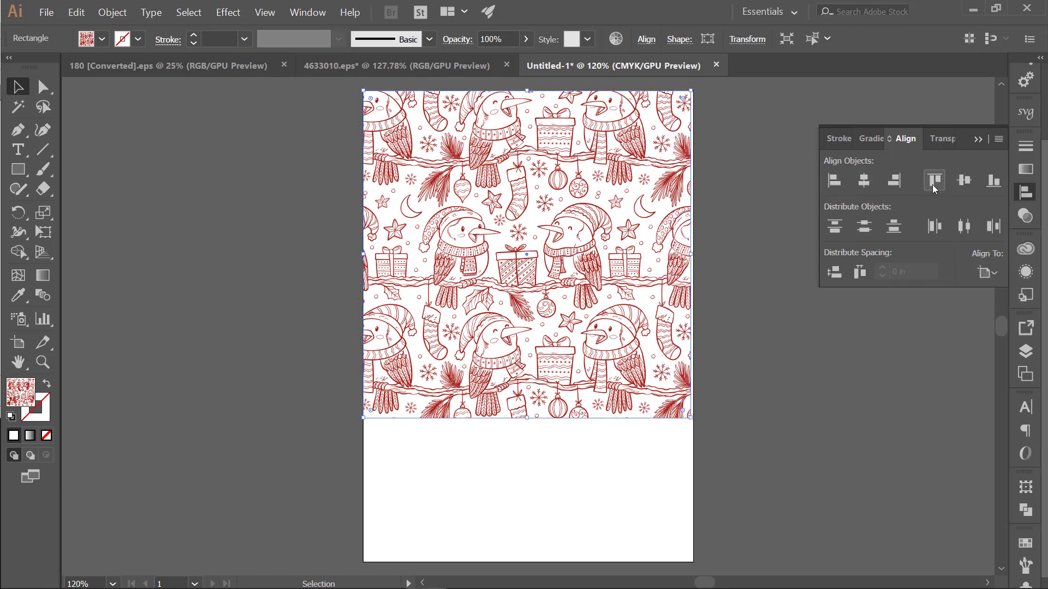
Enlarge the bird-pattern rectangle proportionally to the artboard's bottom edge and erase the part overhanging the artboard's right edge
left_click_drag(690, 419, 836, 573)
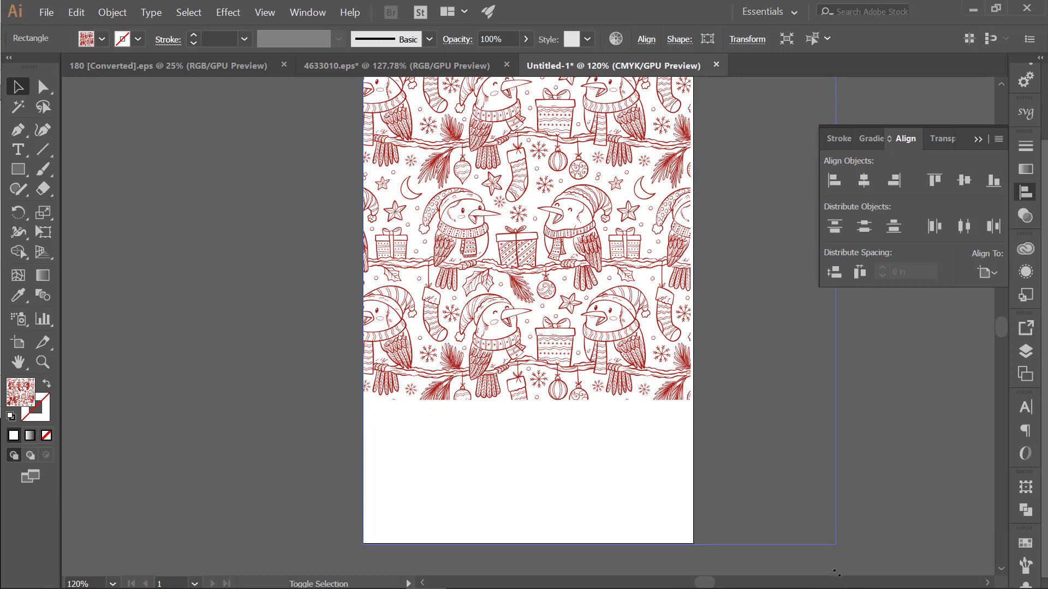
left_click(882, 459)
key("ctrl+minus")
key("ctrl+minus")
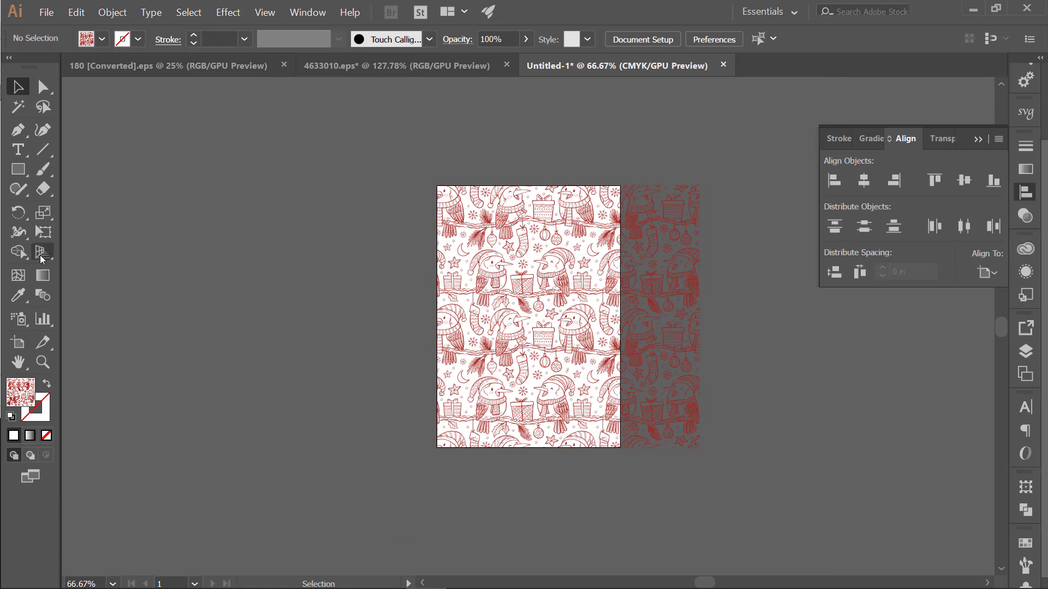
left_click(43, 189)
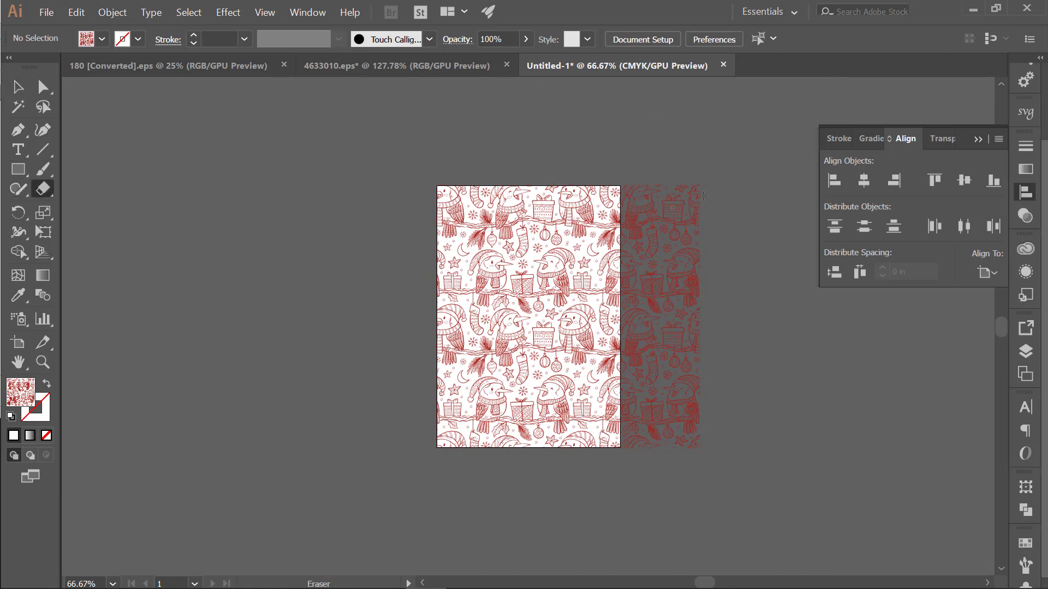
mouse_move(719, 181)
left_mouse_down()
mouse_move(678, 255)
mouse_move(627, 403)
mouse_move(620, 482)
left_mouse_up()
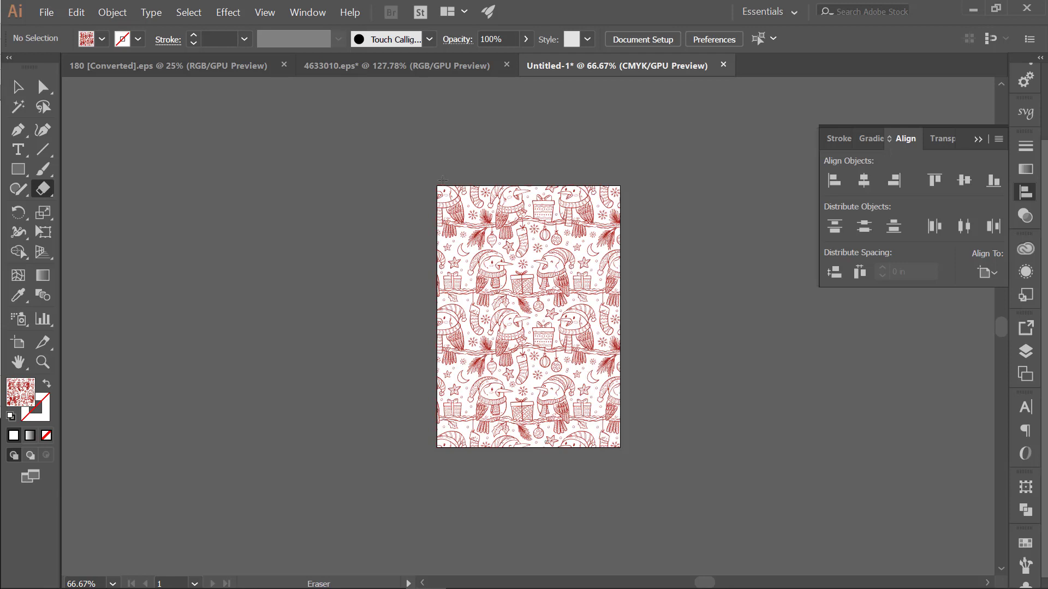
left_click(18, 86)
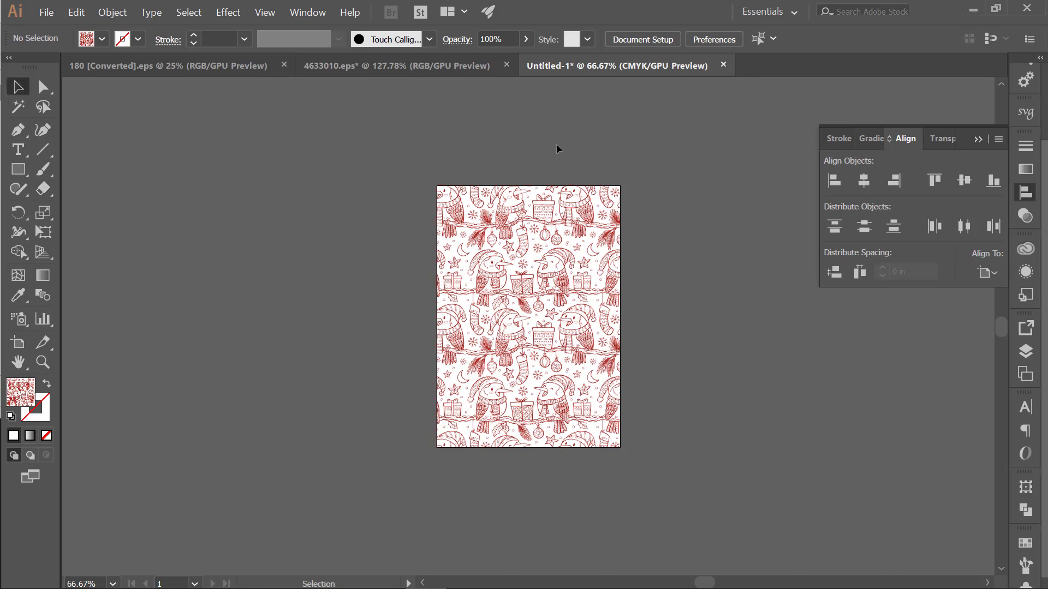
Close the 4633010.eps document without saving its changes
left_click_drag(597, 236, 360, 129)
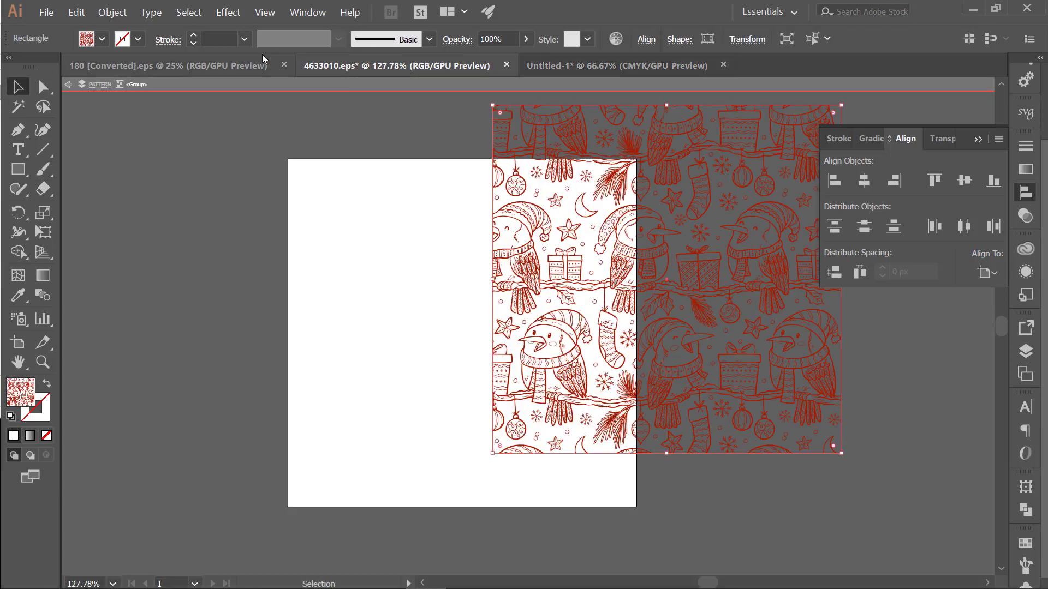
left_click(507, 65)
left_click(607, 321)
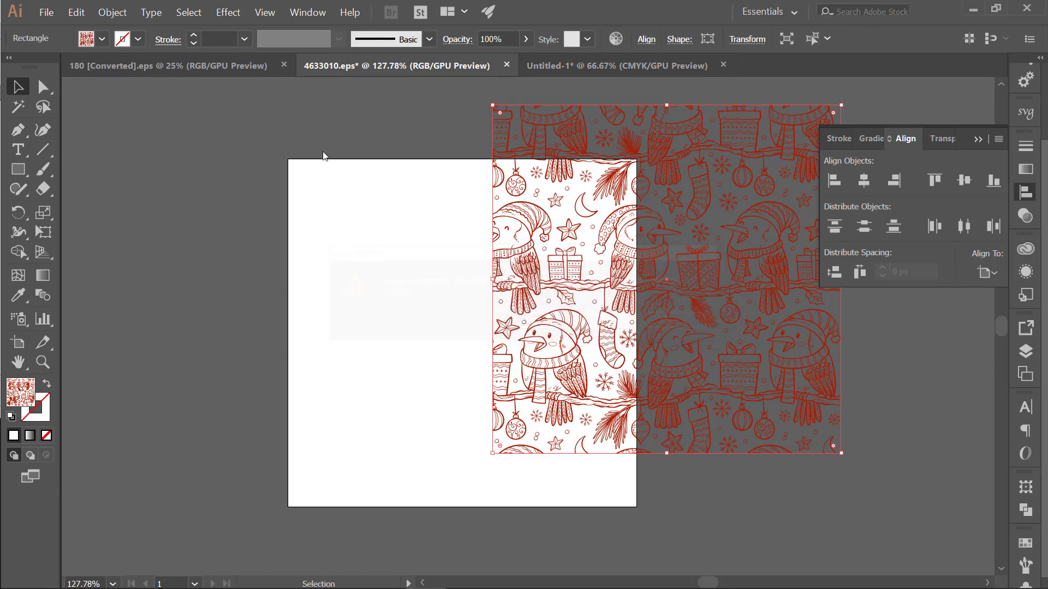
Bring the leprechaun artwork group from 180 [Converted].eps into the Untitled-1 document
left_click(186, 65)
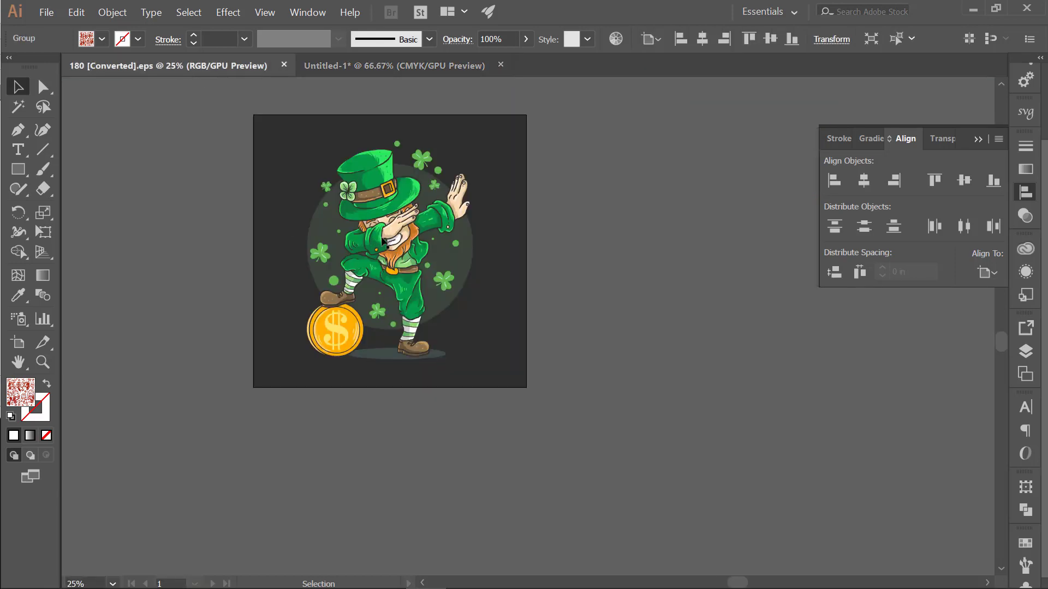
left_click(410, 279)
left_click_drag(388, 269, 370, 68)
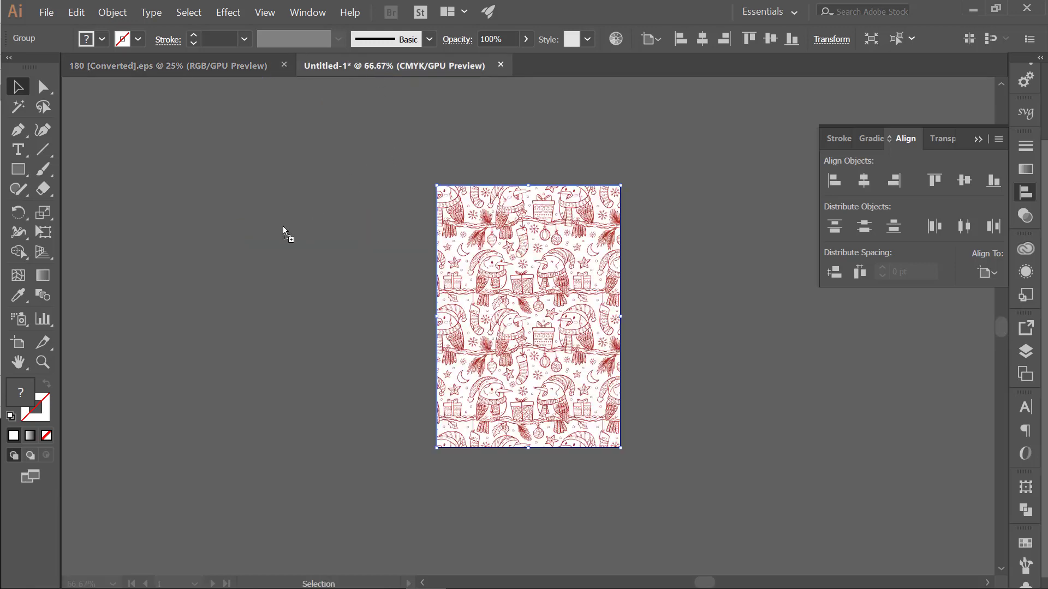
left_click_drag(282, 226, 287, 236)
Isolate the leprechaun group, delete its dark background square and the circle behind the figure, and exit isolation
key("ctrl+minus")
key("ctrl+minus")
key("ctrl+minus")
key("ctrl+minus")
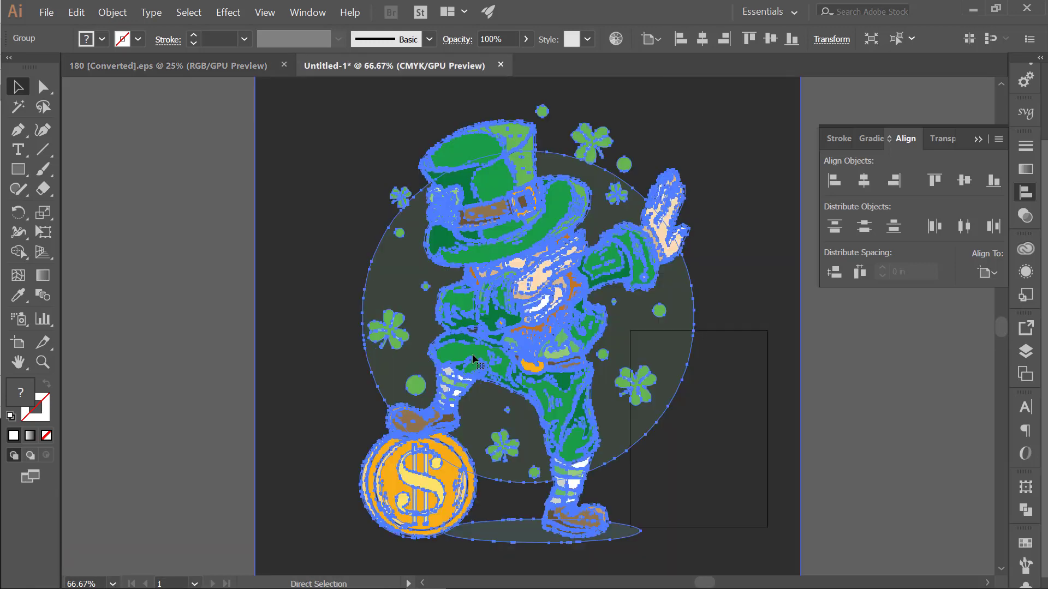
left_click(345, 271)
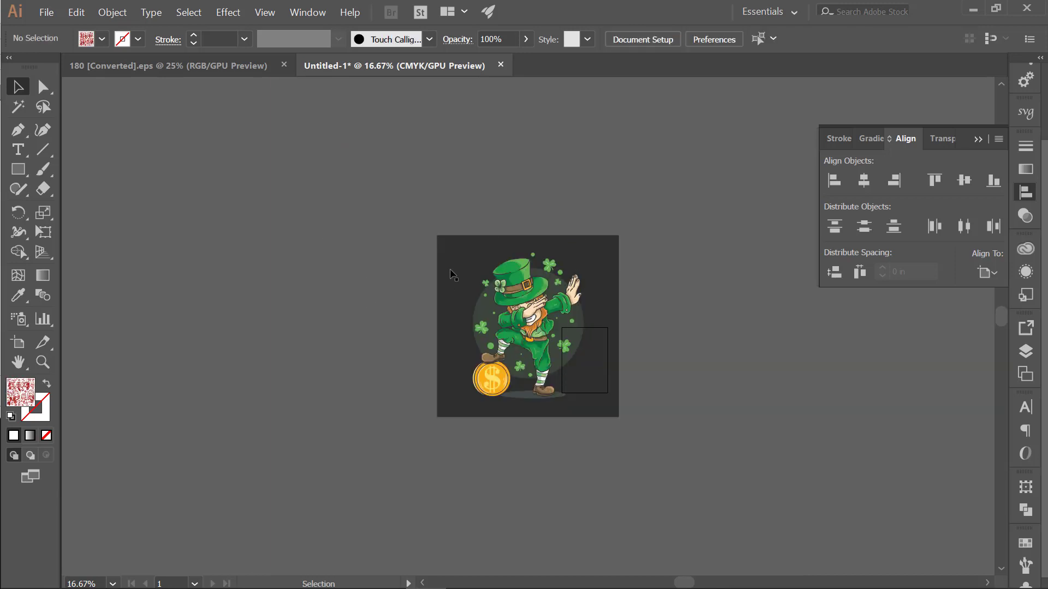
double_click(459, 278)
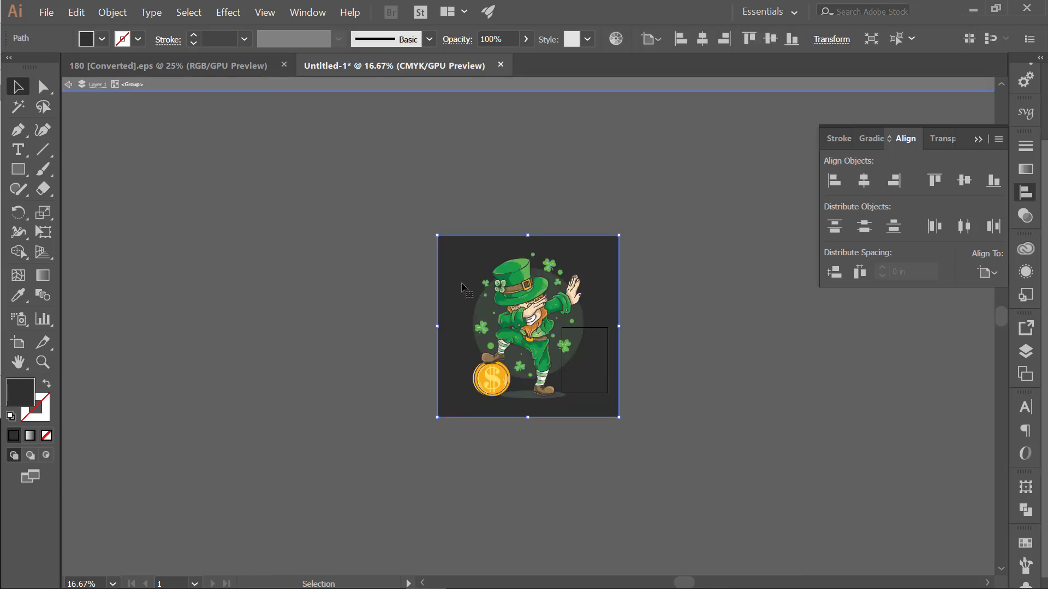
left_click_drag(463, 290, 210, 335)
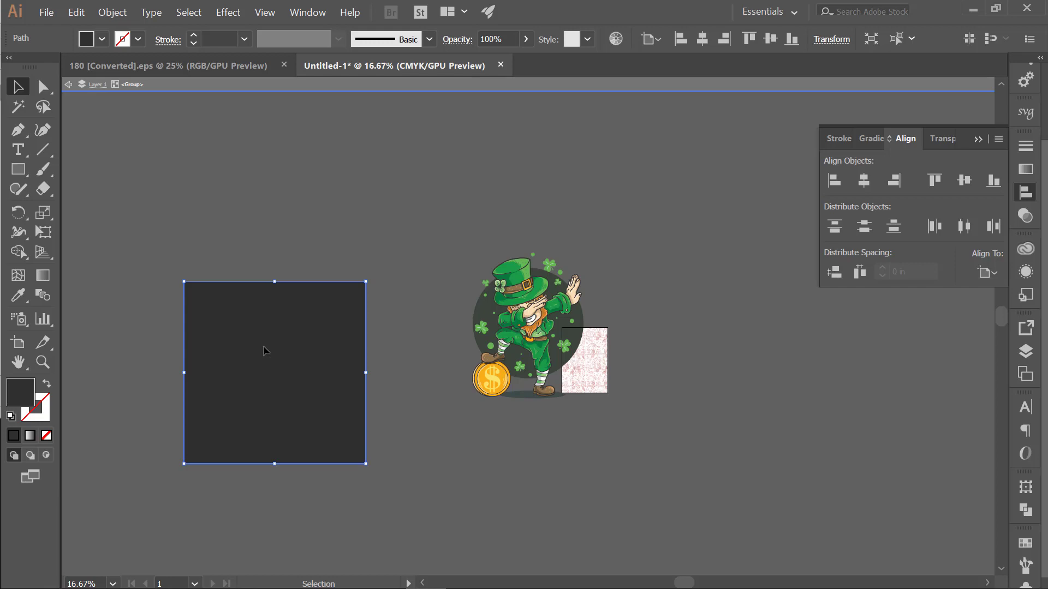
key("Delete")
left_click_drag(483, 318, 187, 320)
key("Delete")
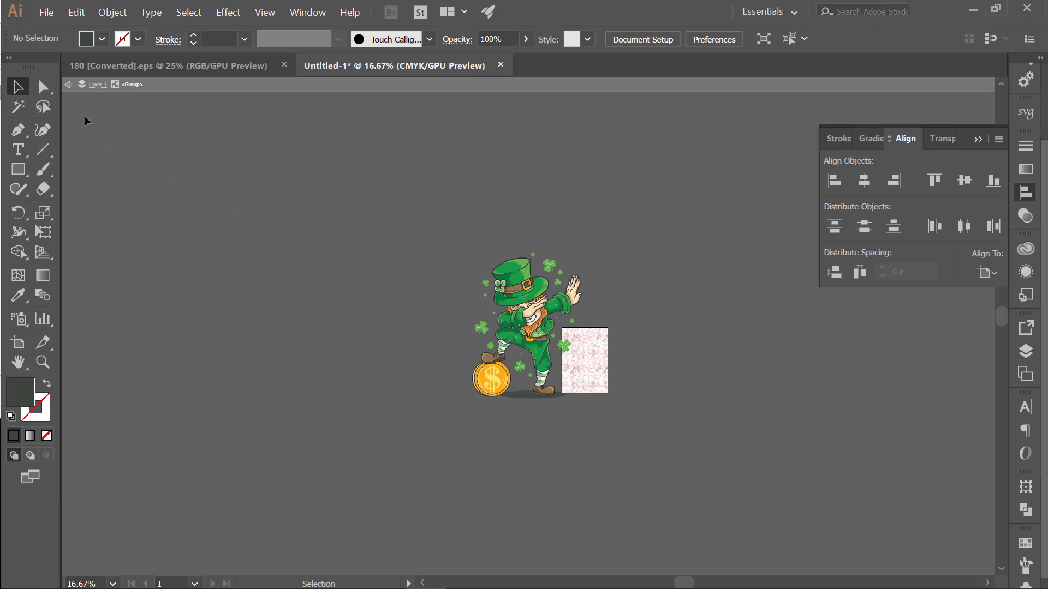
left_click(68, 85)
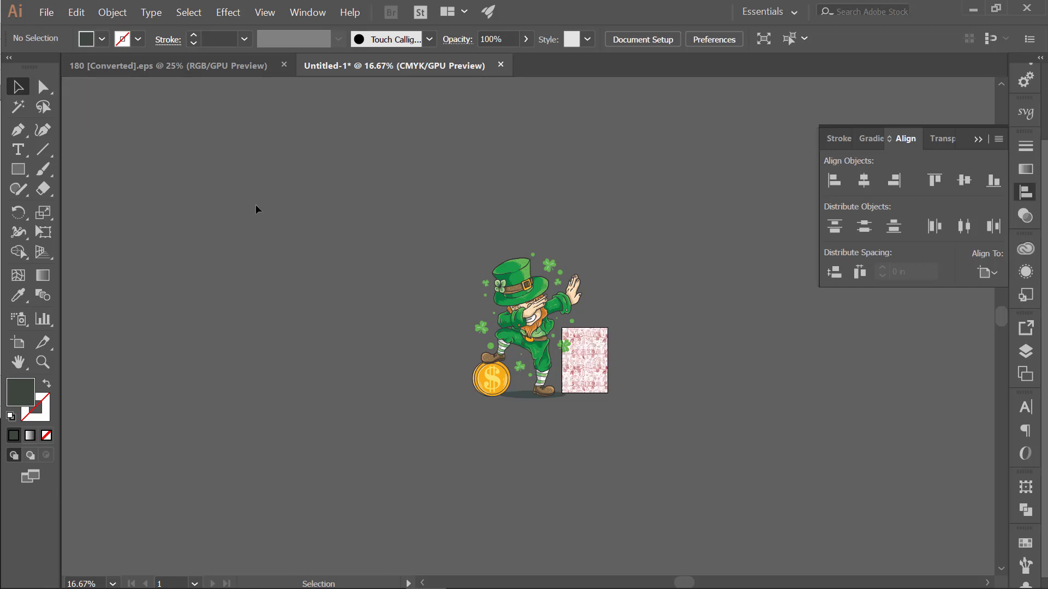
Move the leprechaun group over the patterned artboard and scale it down proportionally to fit within the artboard
left_click_drag(524, 332, 619, 330)
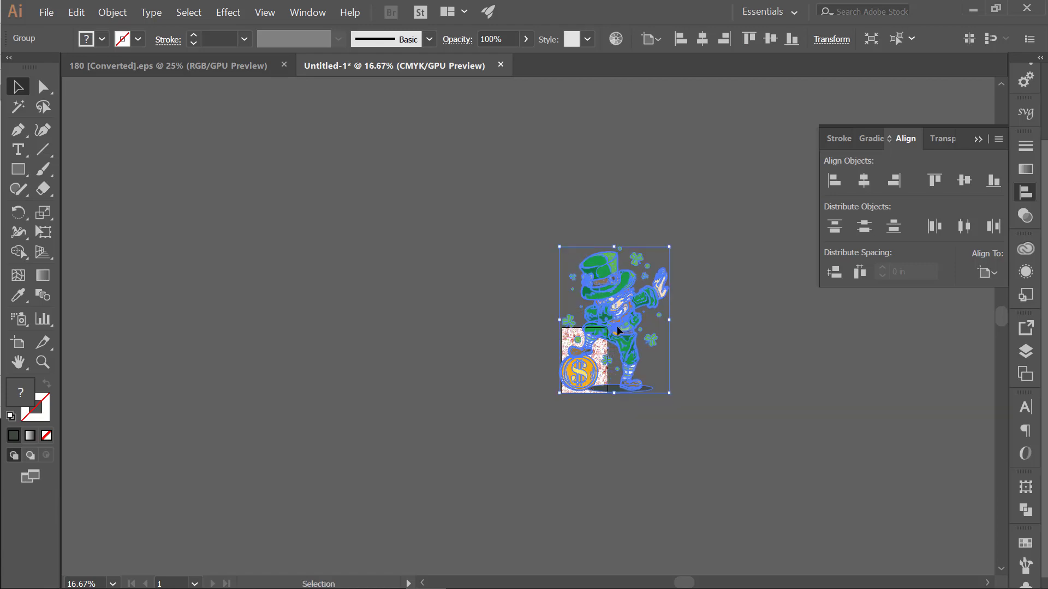
scroll(617, 327, "up", 6)
scroll(617, 326, "down", 3)
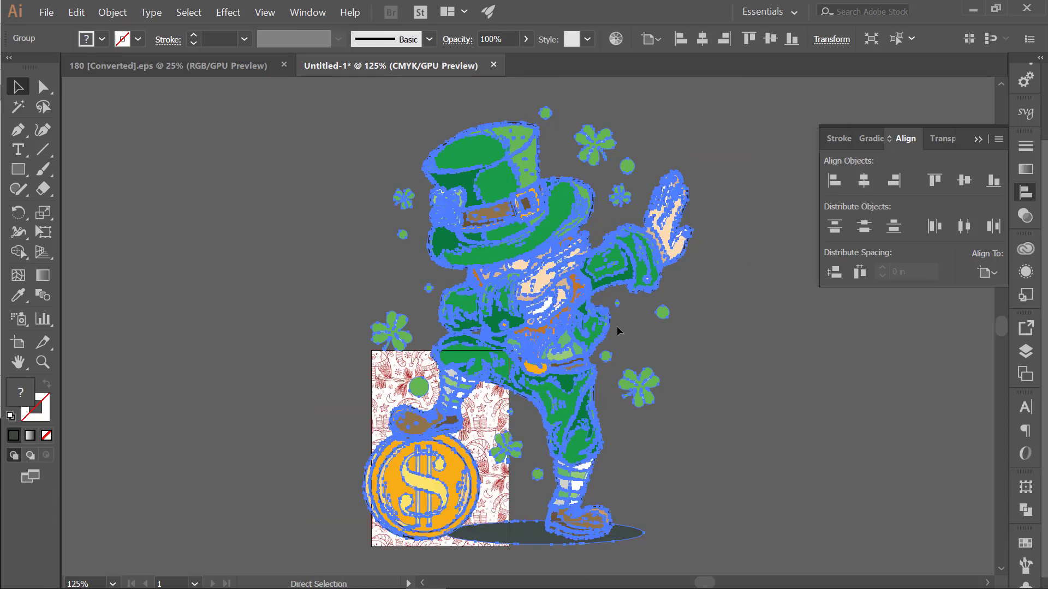
scroll(616, 326, "down", 4)
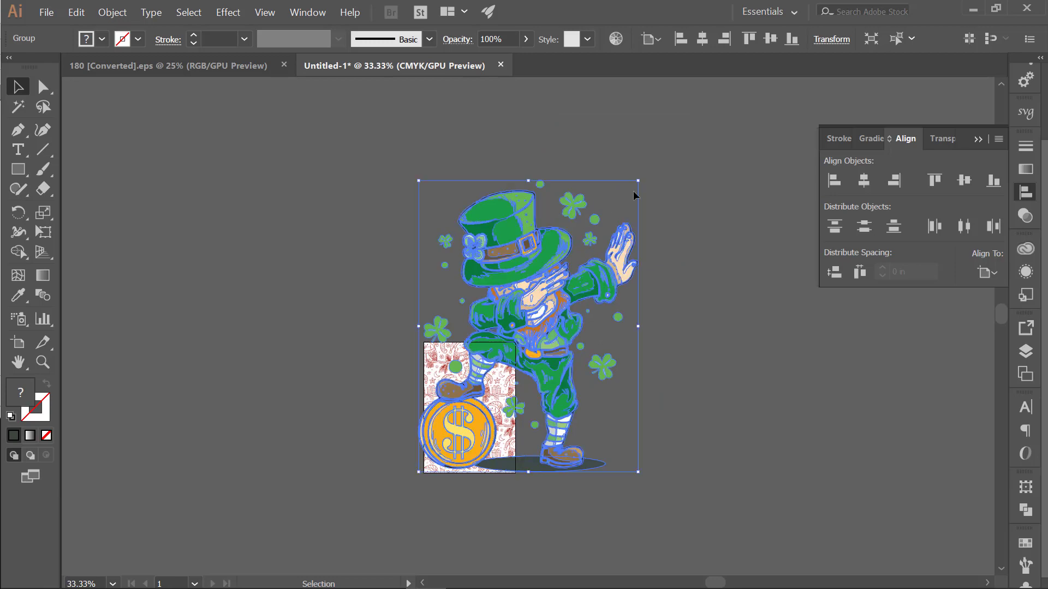
left_click_drag(638, 181, 487, 406)
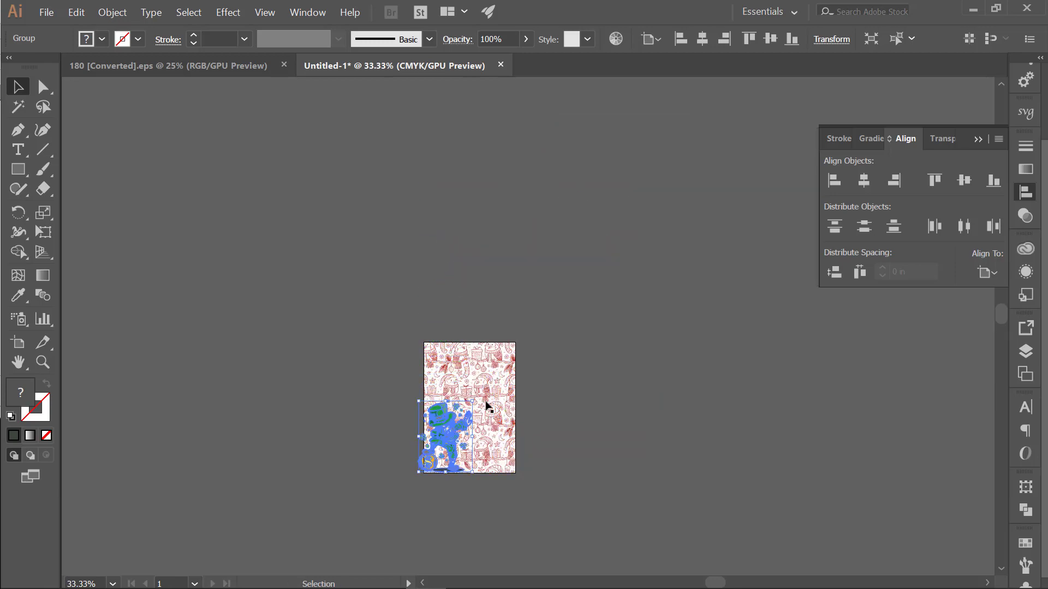
Centre the leprechaun group horizontally and vertically on the artboard
left_click(864, 181)
left_click(963, 182)
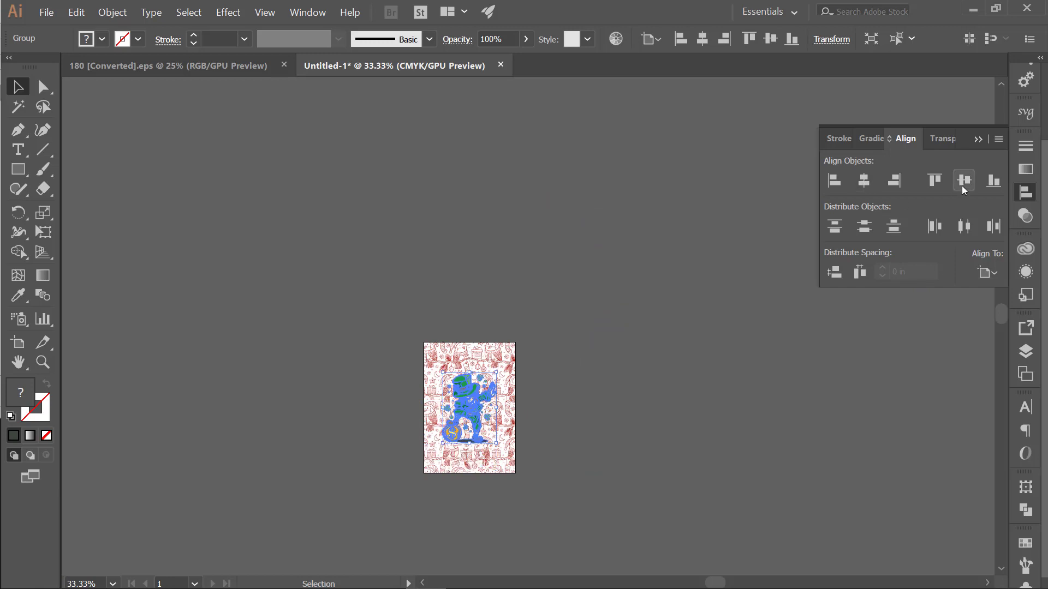
left_click(630, 395)
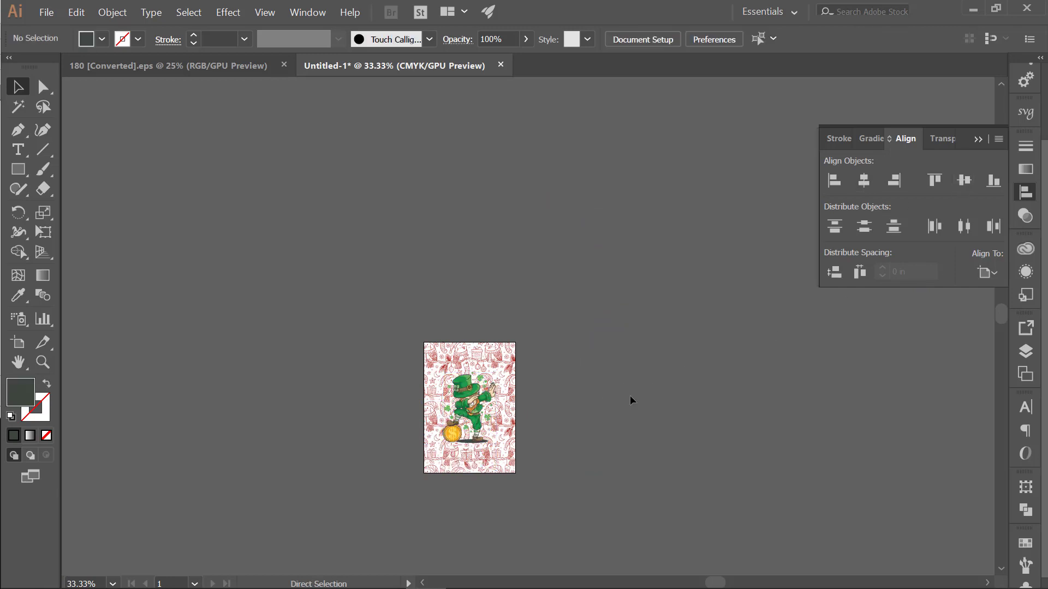
Enlarge the centred leprechaun slightly and proportionally about its centre
key("ctrl+0")
left_click(460, 379)
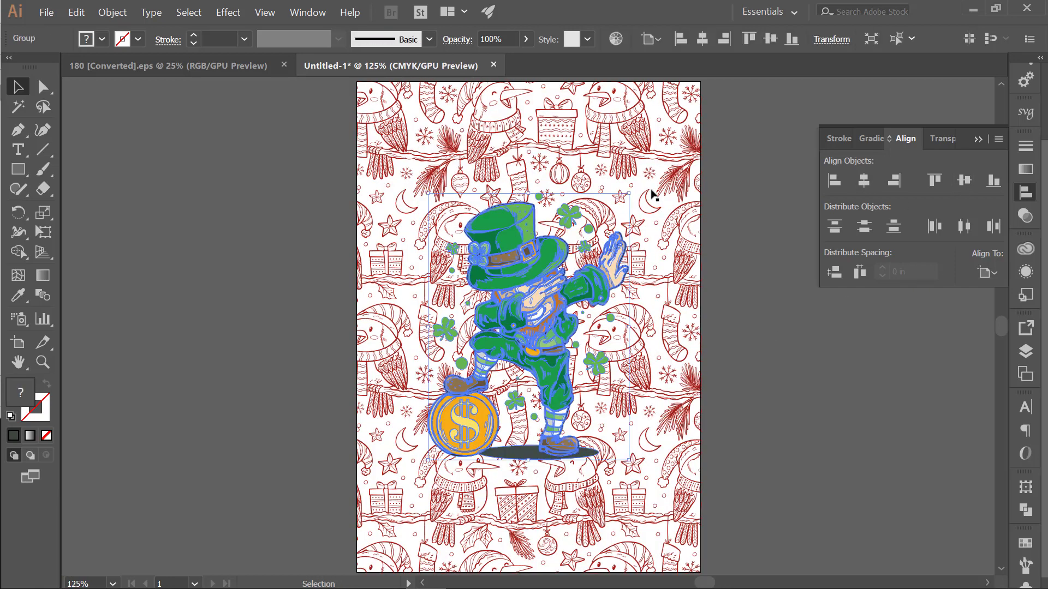
left_click_drag(629, 195, 644, 183)
key("ctrl")
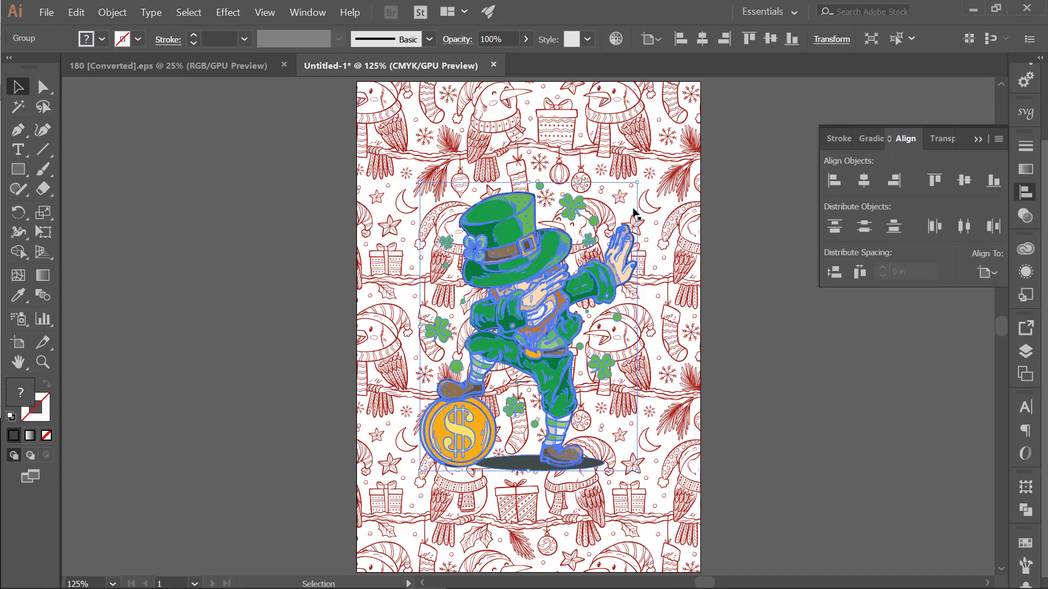
Duplicate the leprechaun, scale the copy down and place it in the artboard's upper-right corner
left_click_drag(517, 310, 701, 187)
key("ctrl+minus")
key("ctrl+minus")
key("ctrl+minus")
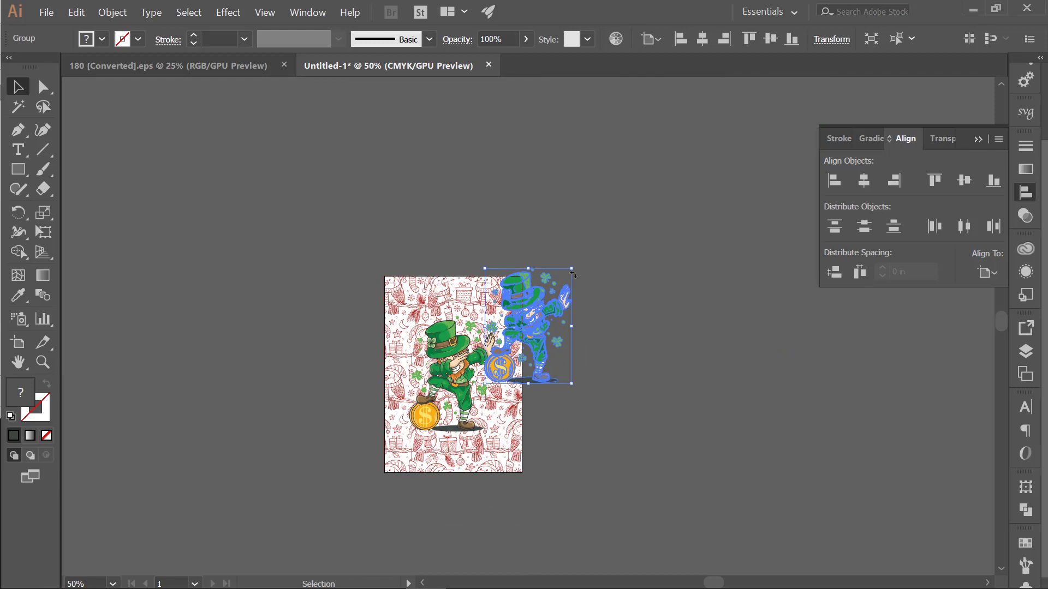
left_click_drag(571, 269, 564, 283)
left_click_drag(506, 317, 496, 313)
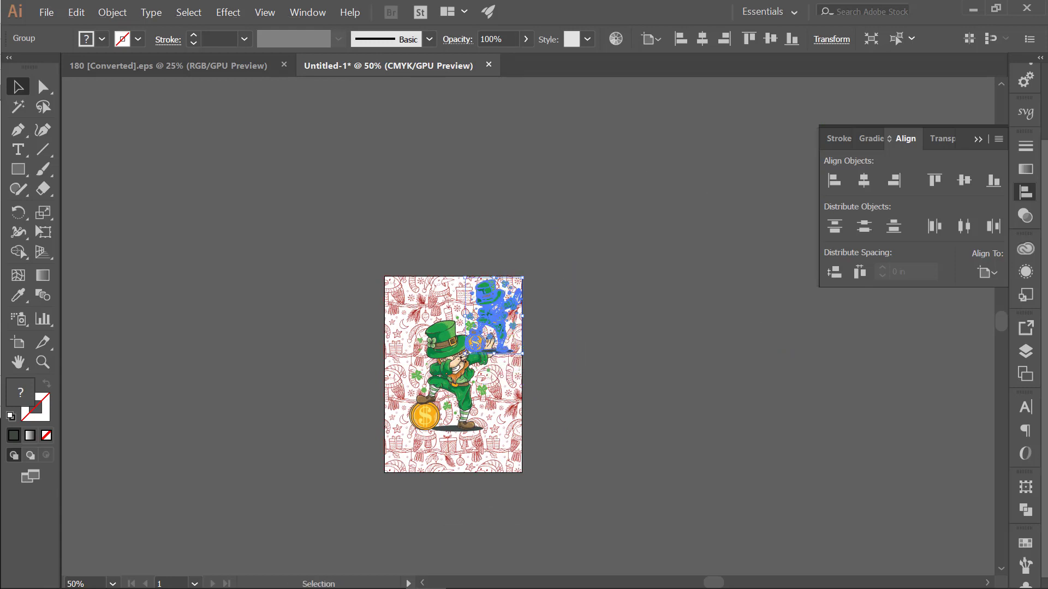
Shrink the leprechaun copy further and position it just inside the artboard's upper-right corner, with a small margin to the edges
left_click(467, 352, "shift")
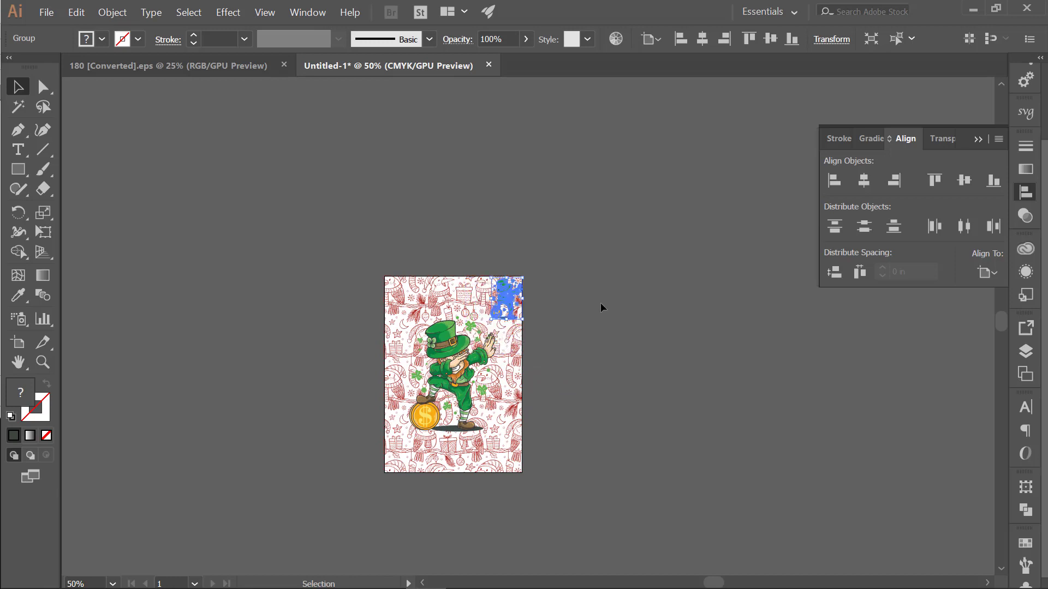
left_click(552, 305)
left_click(509, 300)
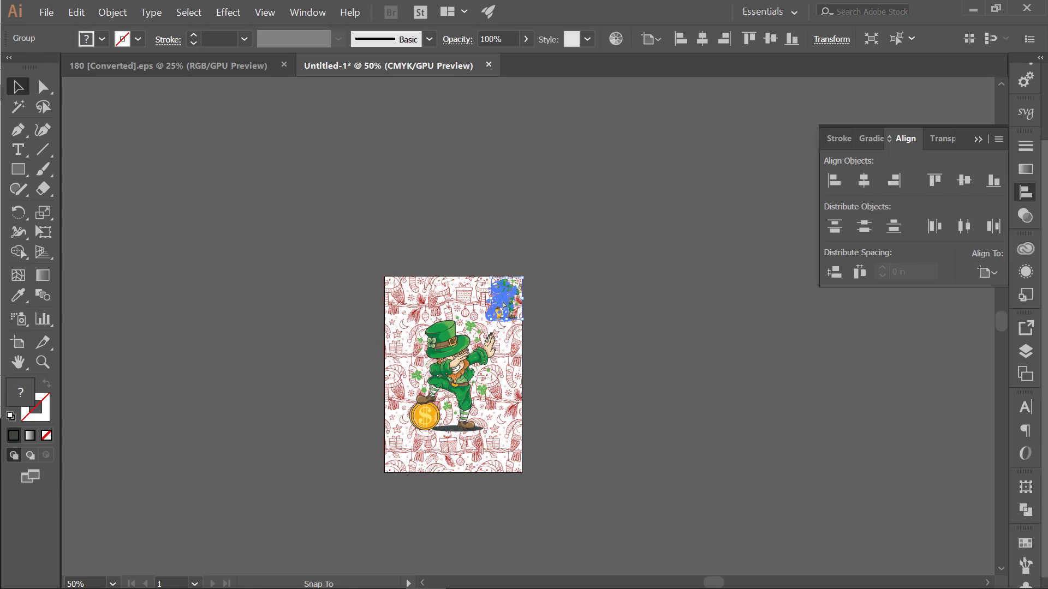
left_click(583, 263)
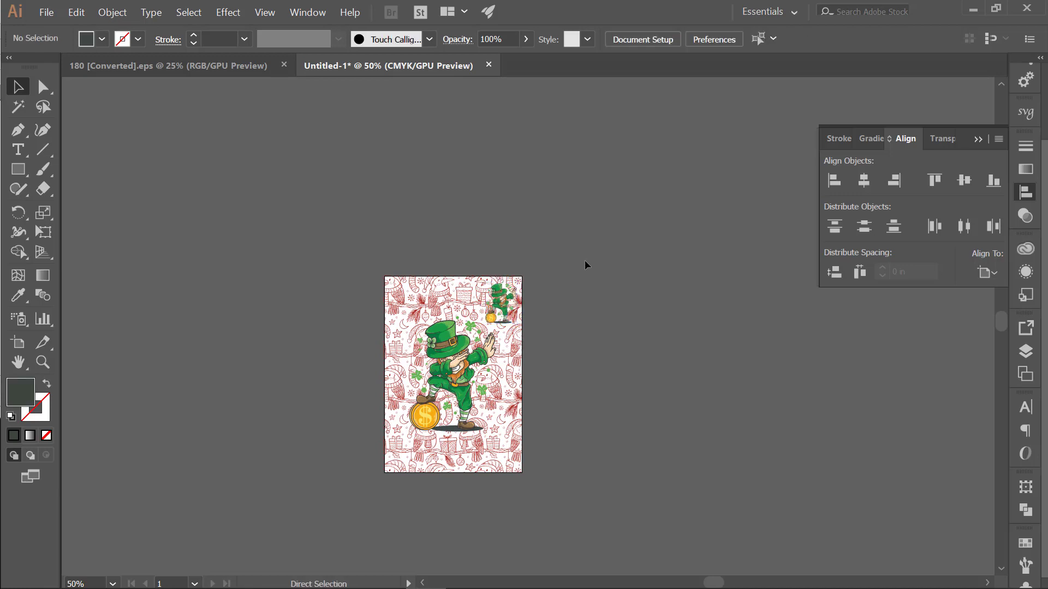
key("ctrl+0")
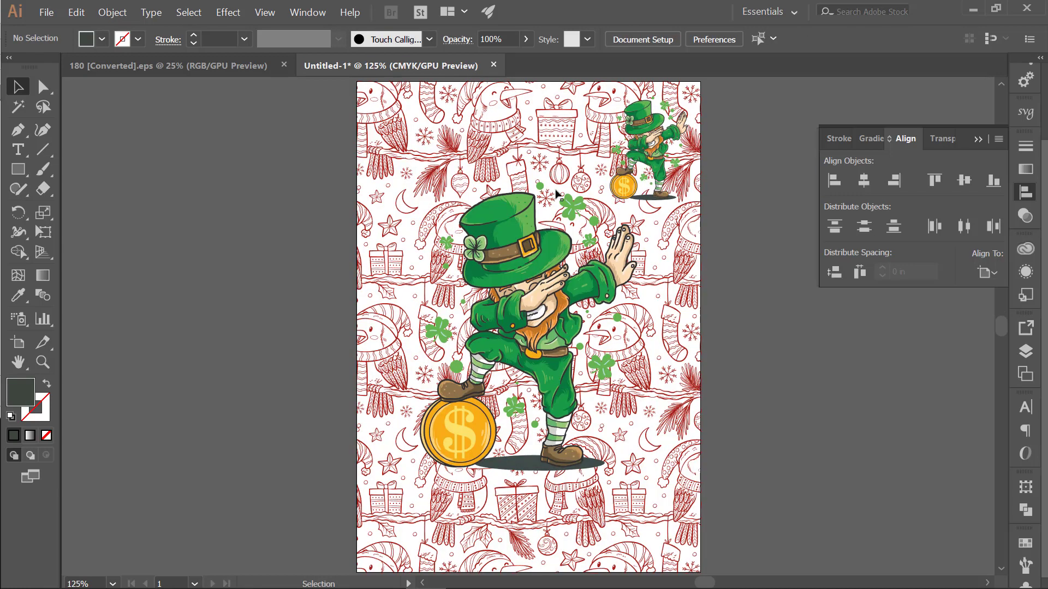
left_click(646, 153)
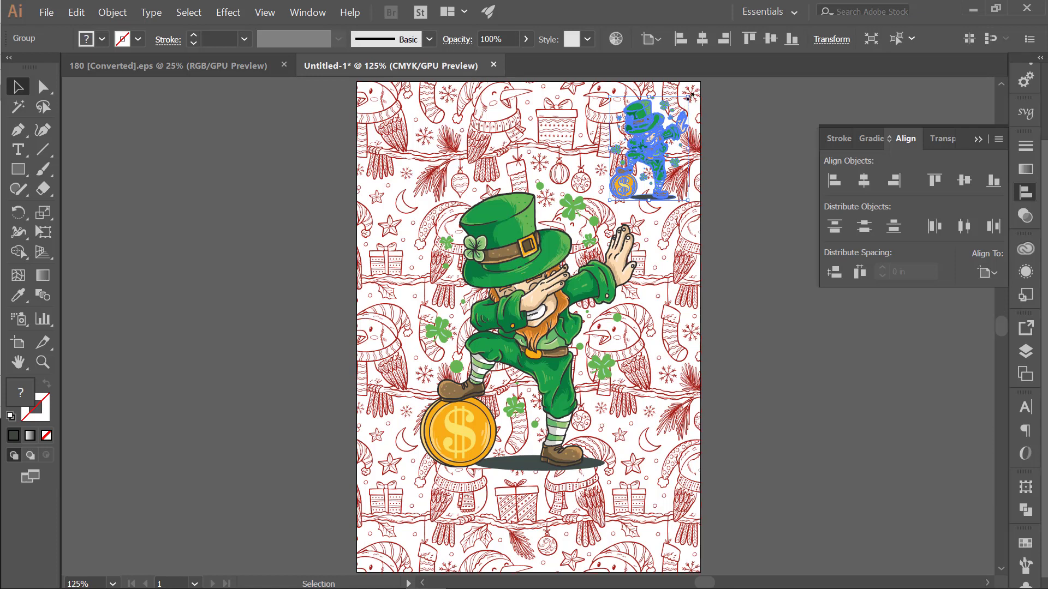
left_click_drag(687, 97, 686, 100)
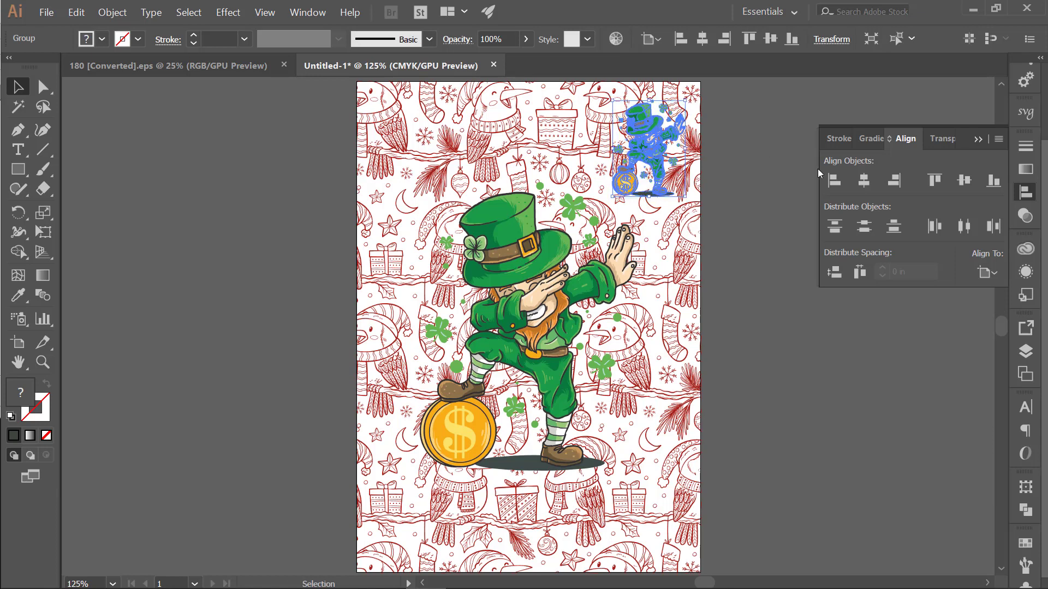
Expand Layer 1 and hide the topmost group, the small leprechaun copy
left_click(1025, 351)
left_click(862, 212)
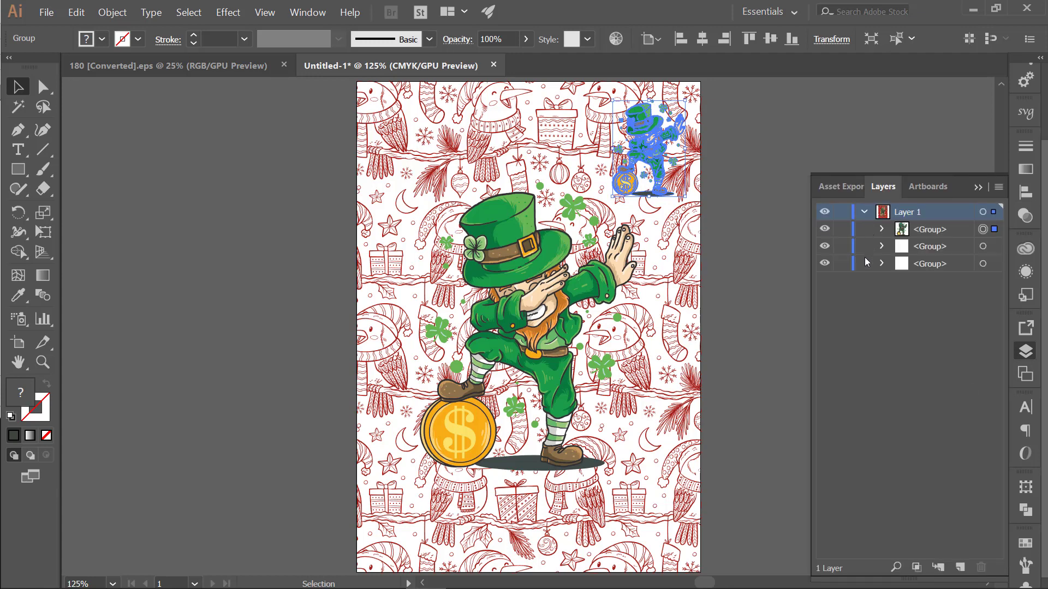
left_click(824, 229)
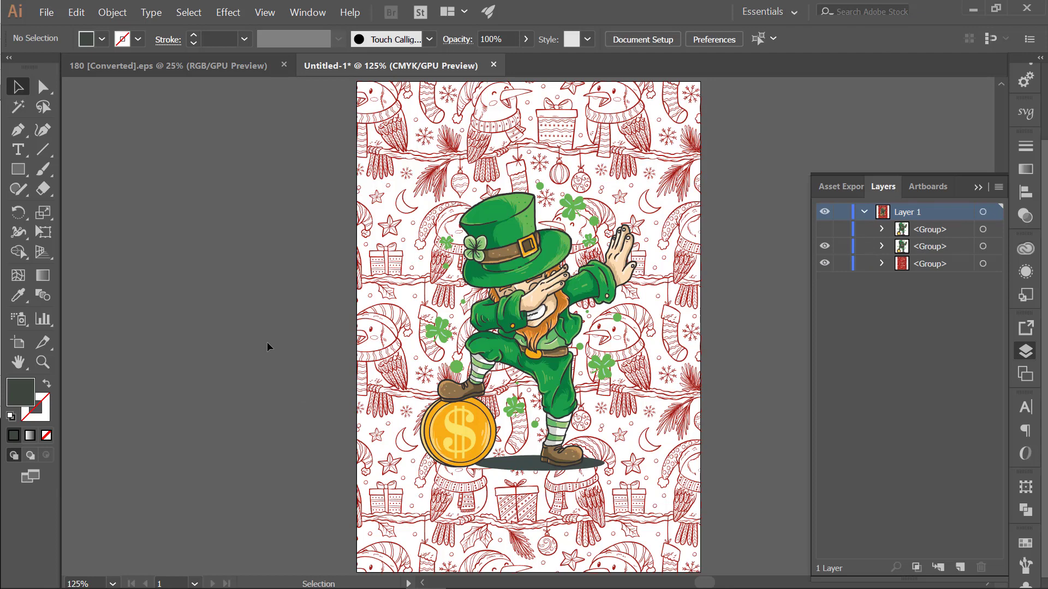
Duplicate the centred leprechaun in place, hide the upper copy and show only the lower one
left_click(541, 310)
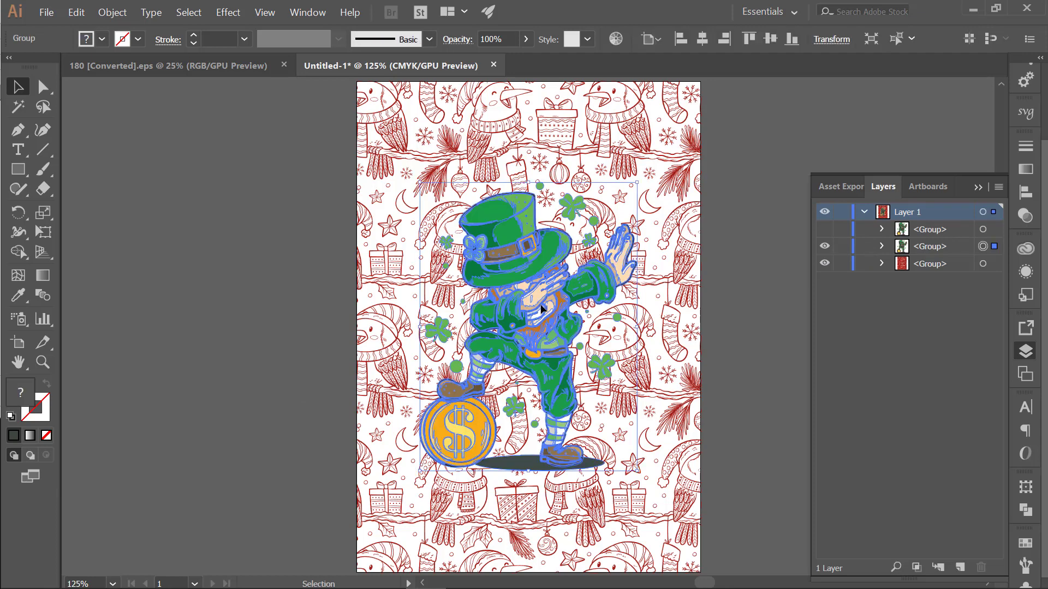
key("a")
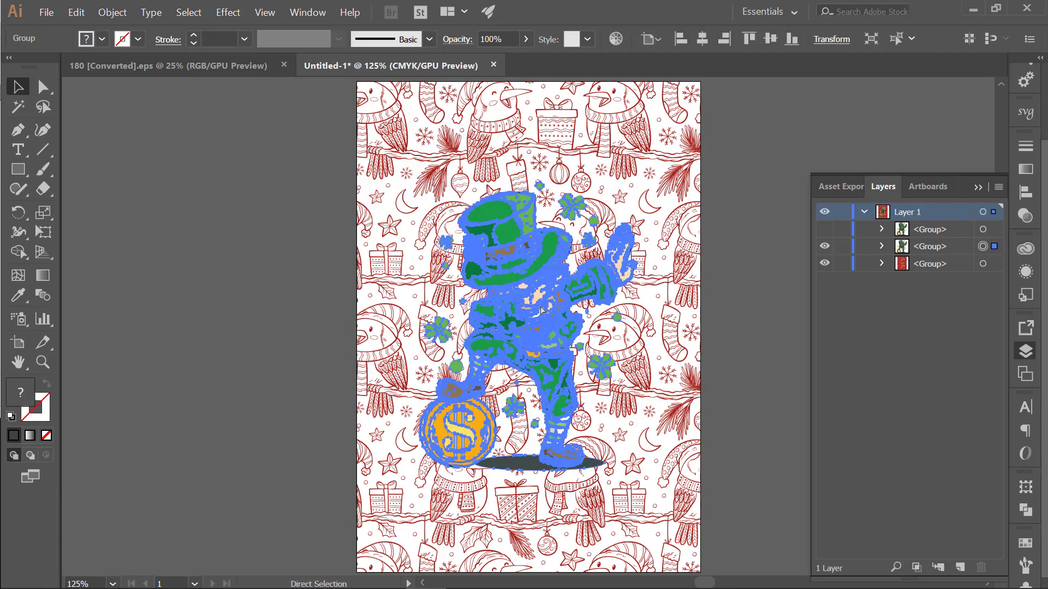
key("ctrl+c")
key("ctrl+f")
key("v")
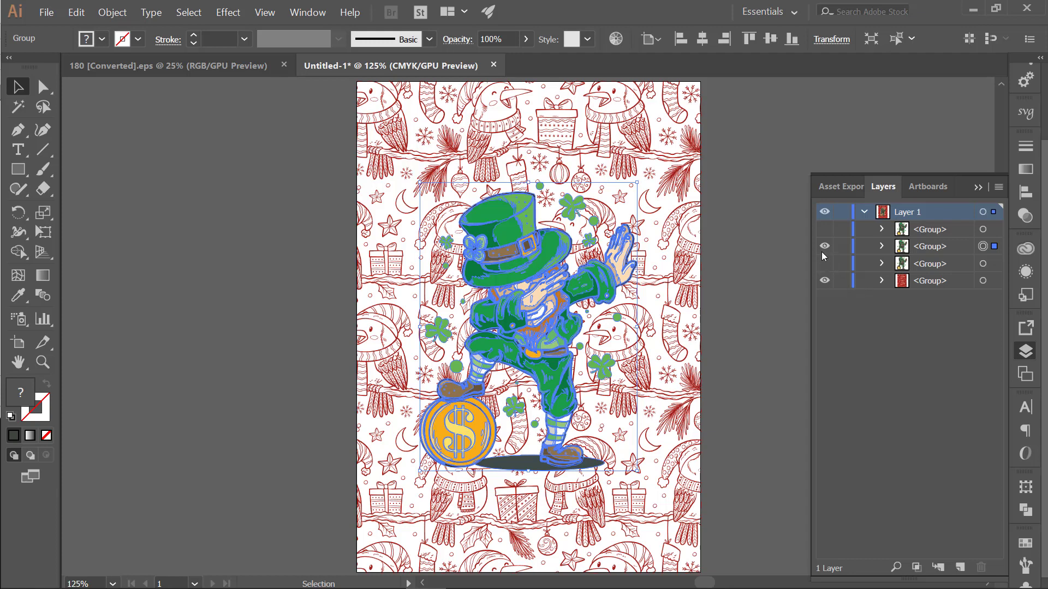
left_click(824, 246)
left_click(824, 264)
Unite all shapes of the lower leprechaun copy into a single dark silhouette
left_click(982, 263)
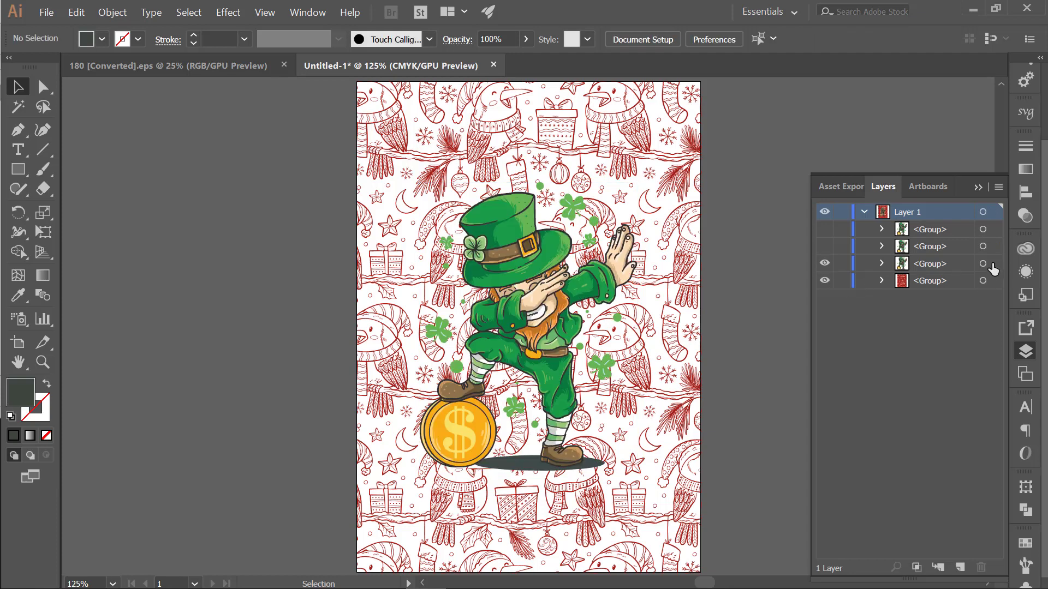
left_click(1026, 514)
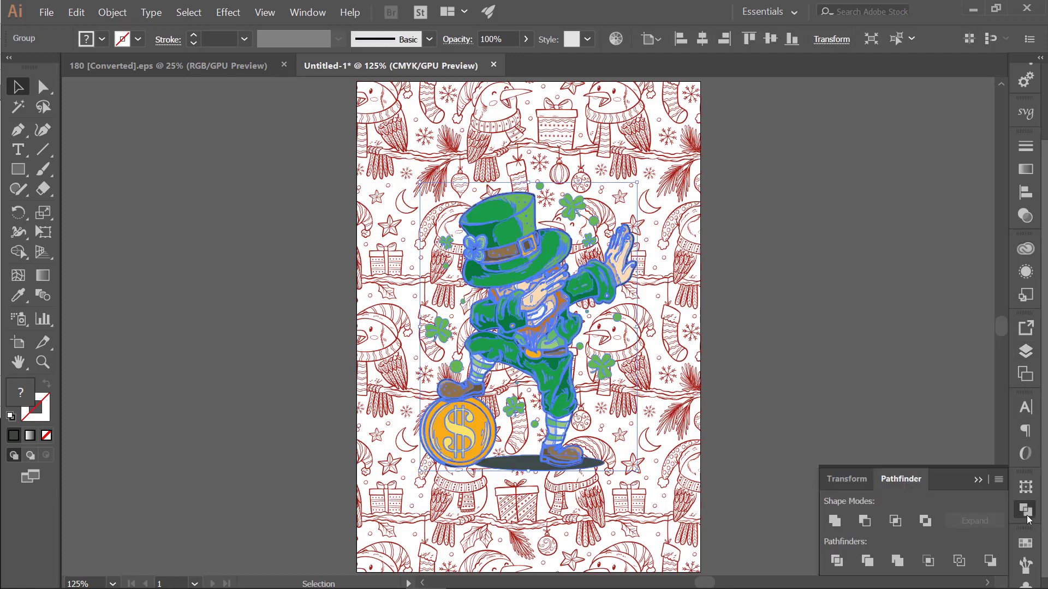
left_click(844, 523)
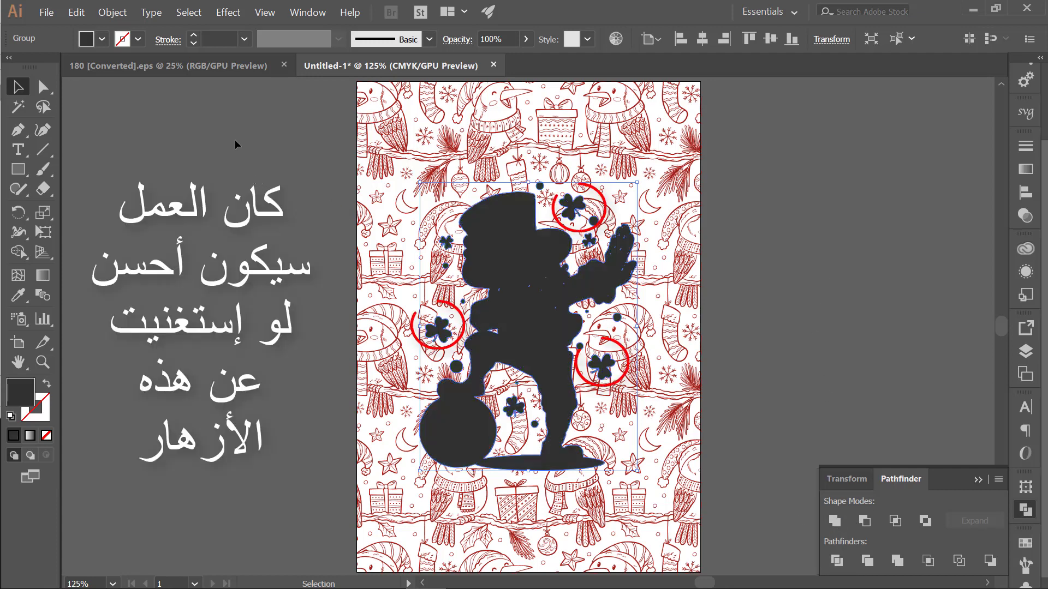
Offset the silhouette's path outward by 0.1389 in with Miter joins and limit 4, and unite it with the original shape
left_click(112, 13)
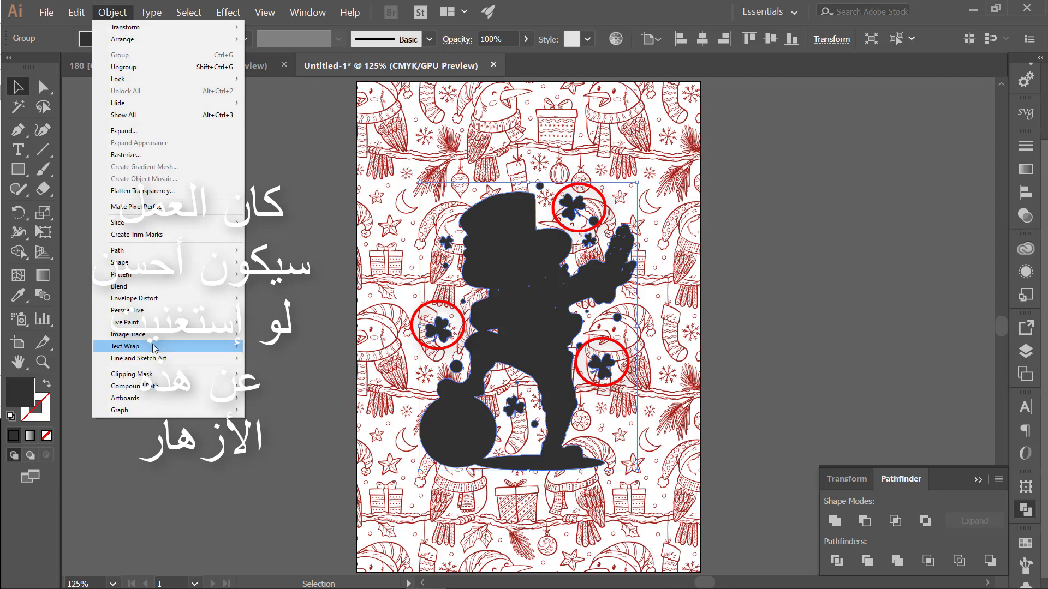
mouse_move(164, 252)
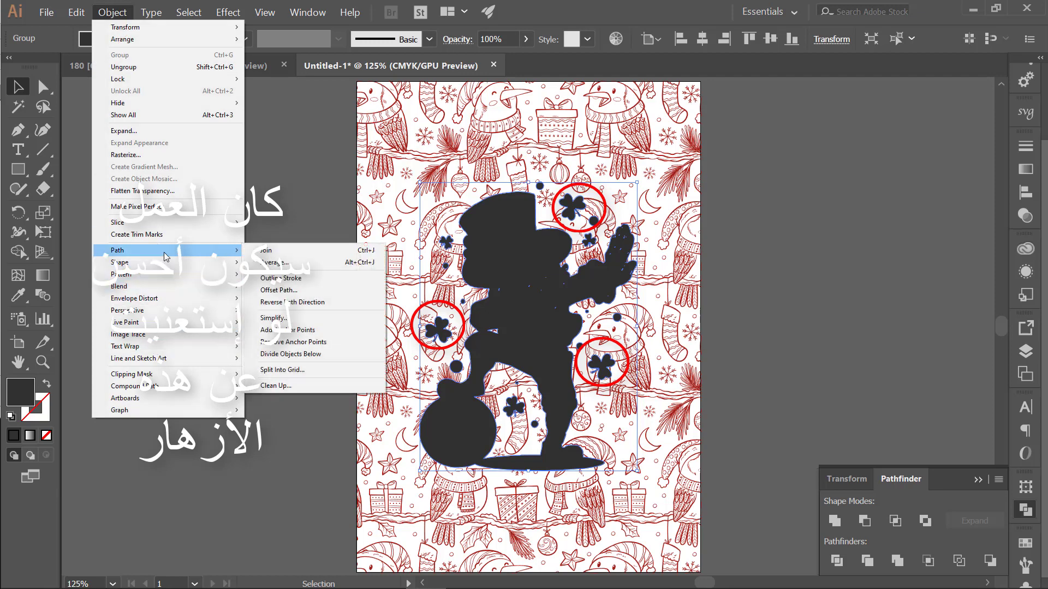
left_click(281, 292)
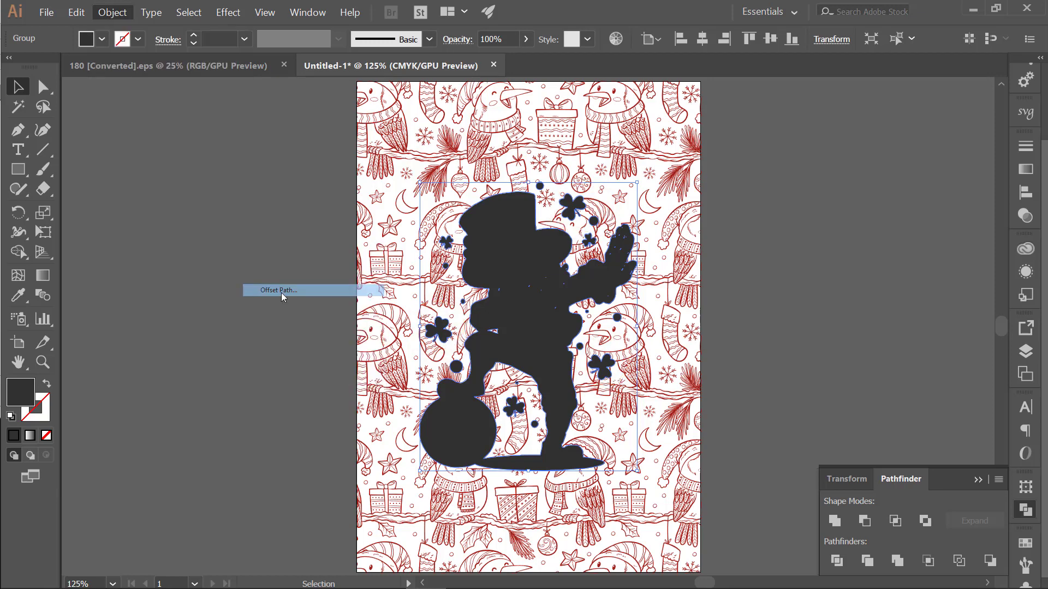
left_click(708, 407)
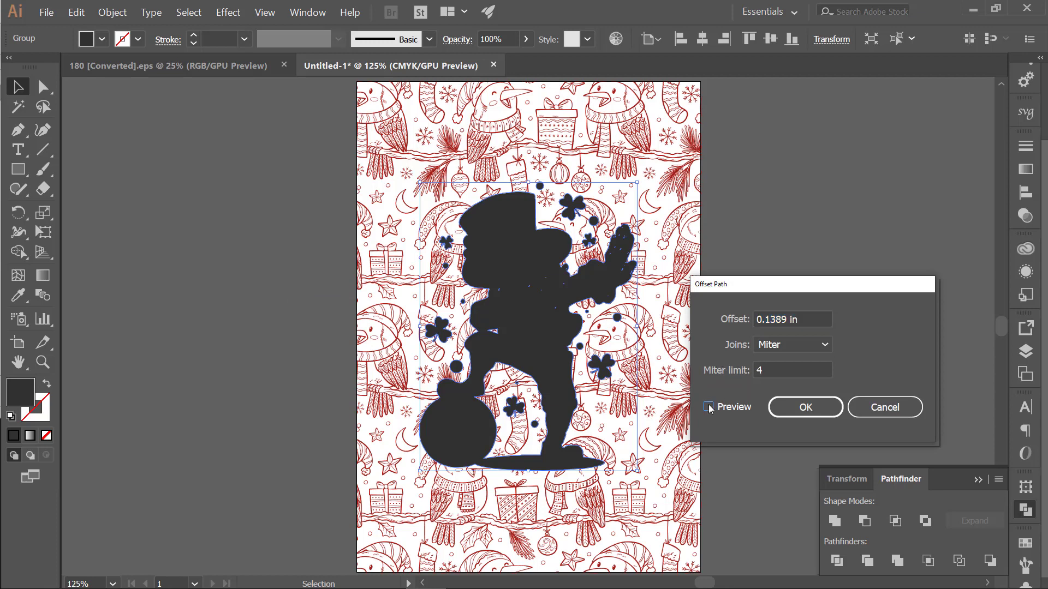
left_click(708, 408)
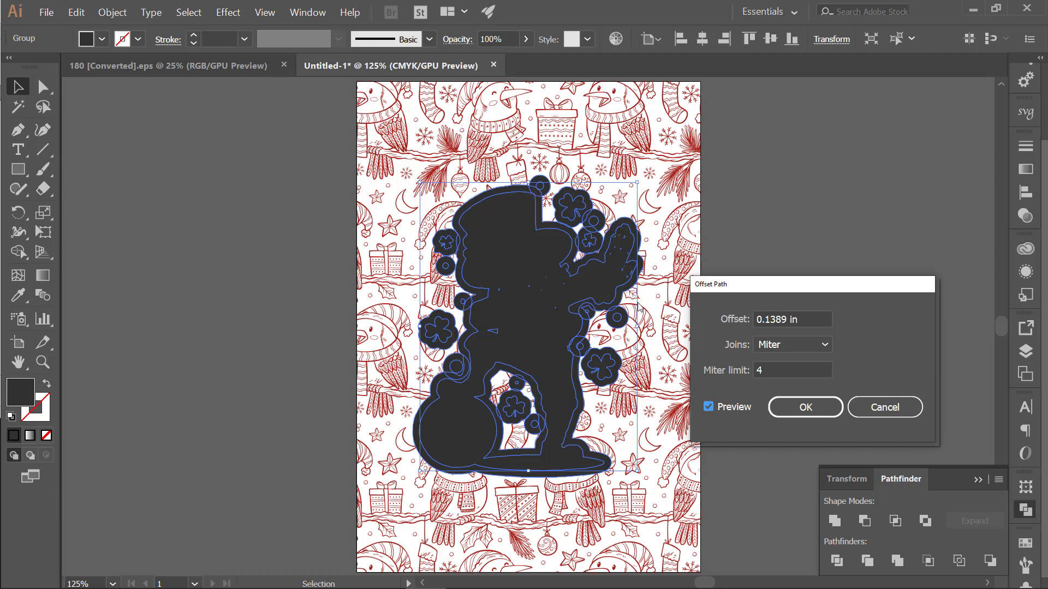
left_click(805, 407)
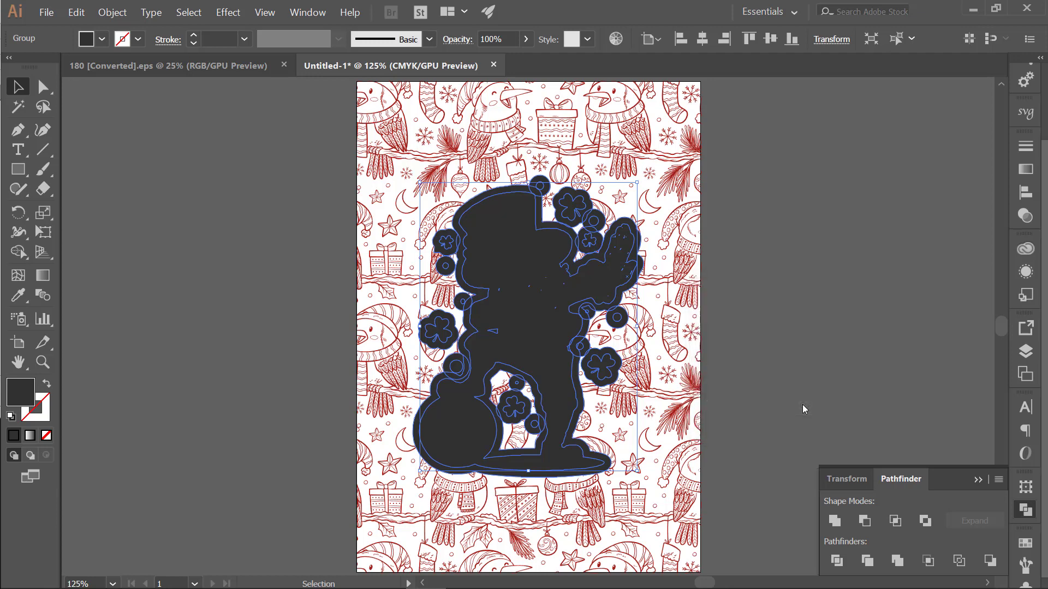
left_click(836, 524)
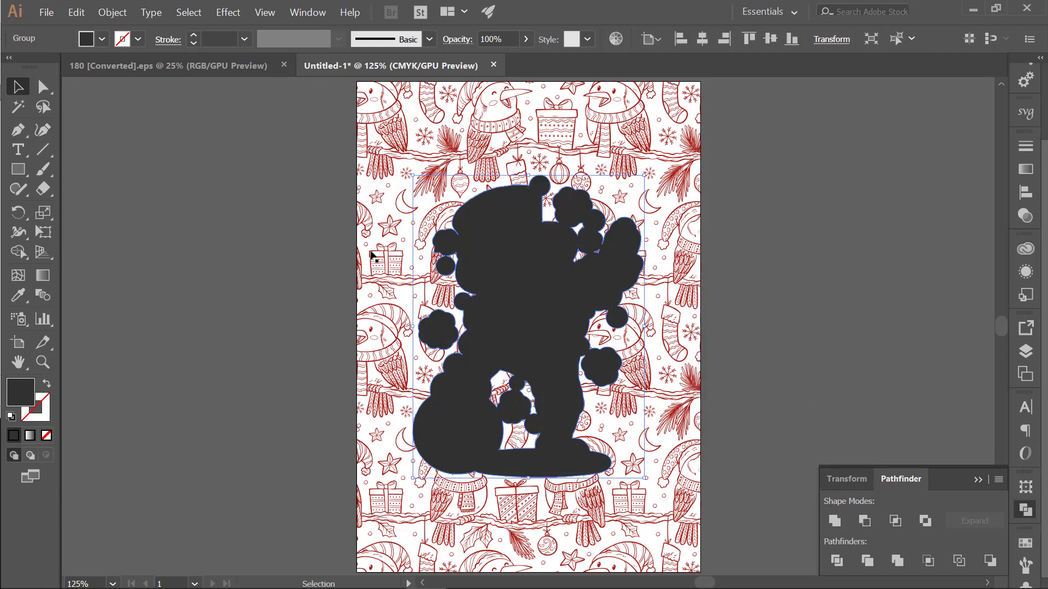
left_click(111, 13)
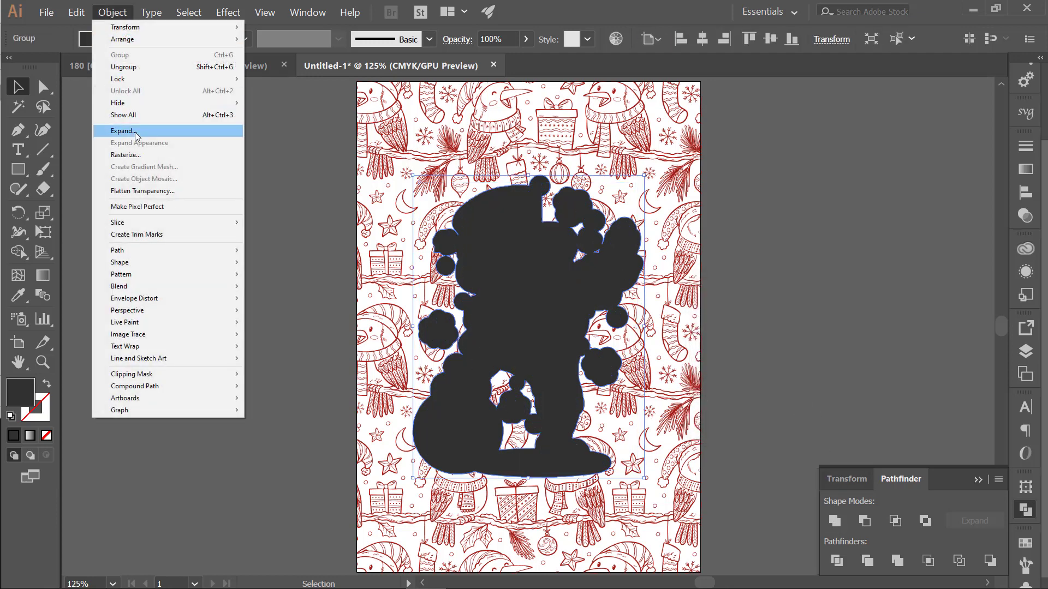
key("Escape")
left_click(254, 299)
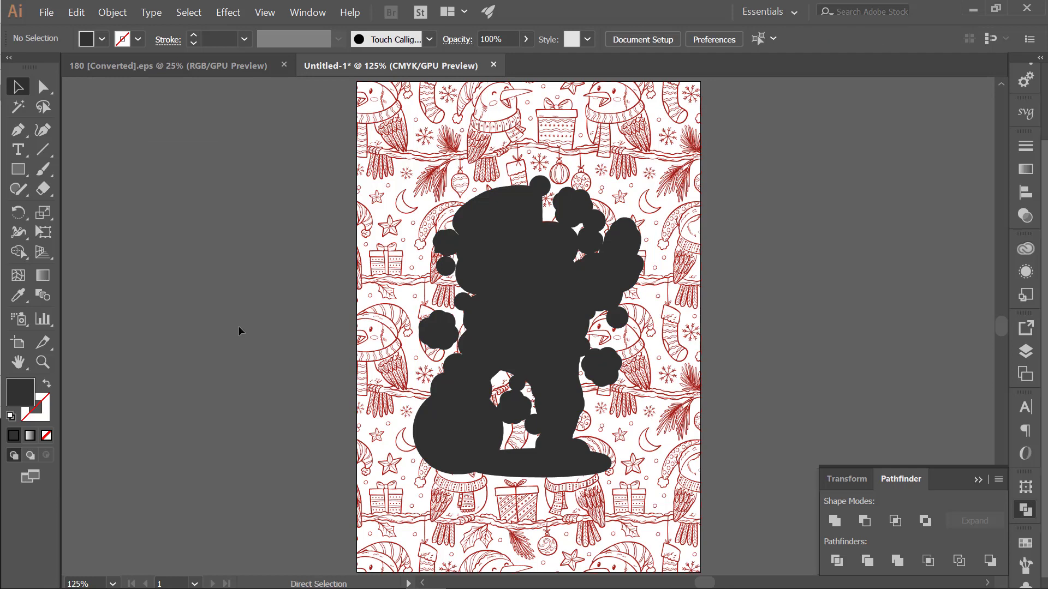
Show the coloured leprechaun group above the silhouette and hide the dark silhouette group
key("ctrl+minus")
key("ctrl+minus")
key("ctrl+minus")
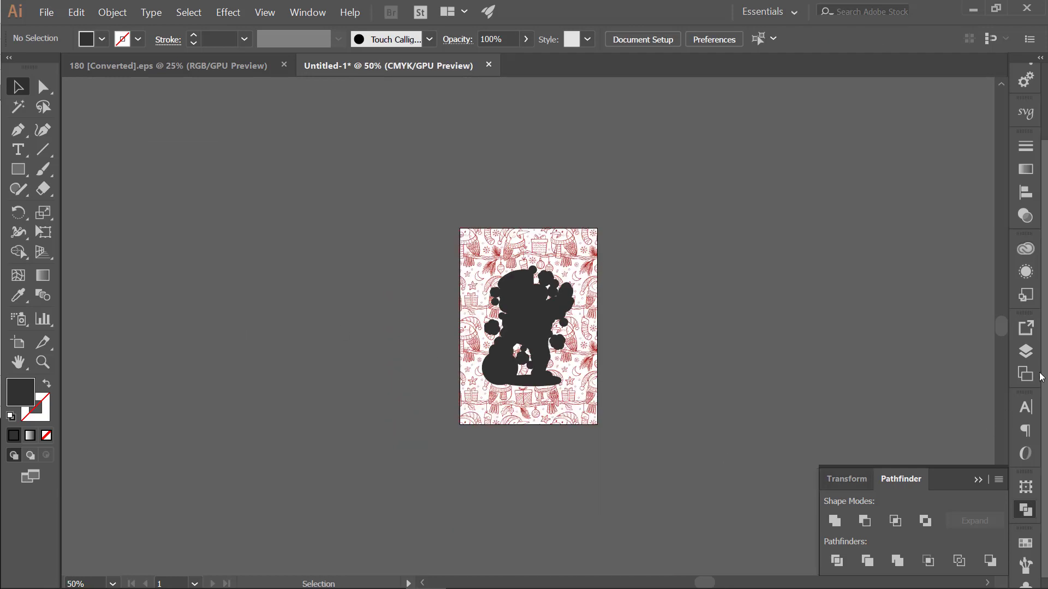
left_click(1025, 351)
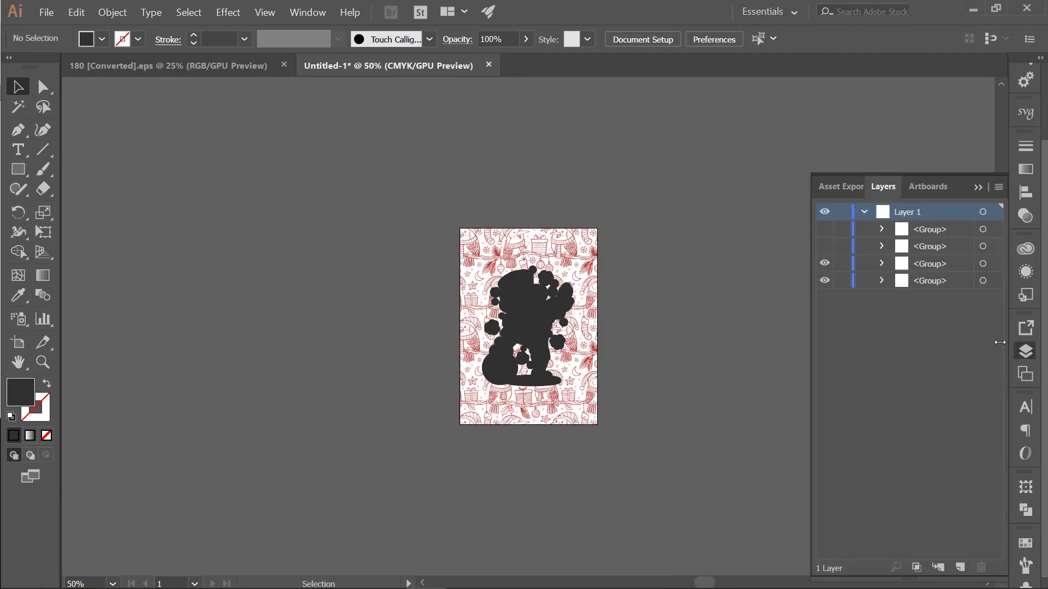
left_click(826, 246)
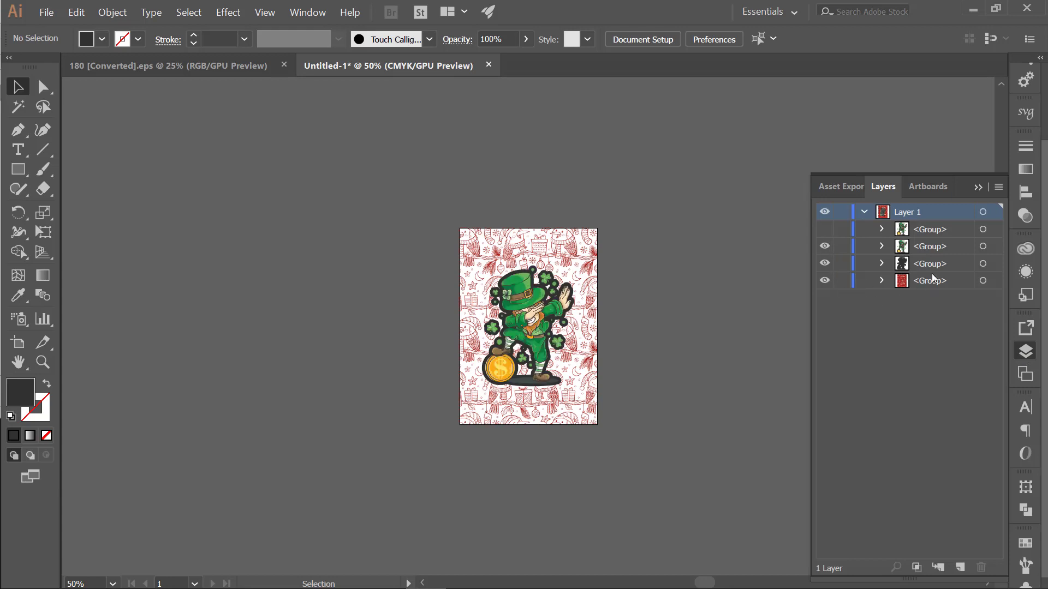
left_click(825, 263)
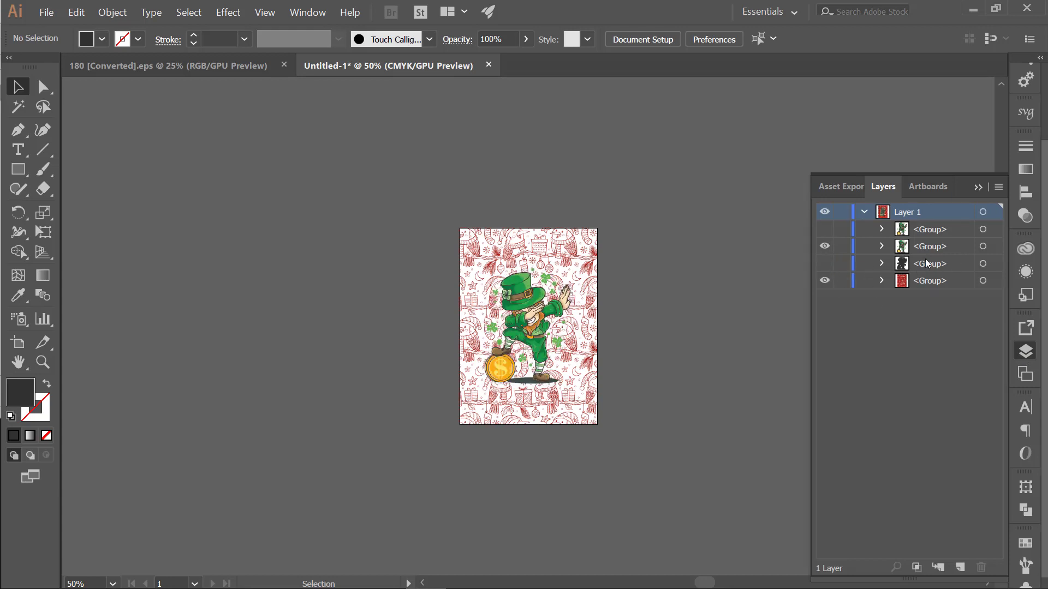
Isolate the visible coloured leprechaun group for editing its individual paths
left_click(983, 246)
key("ctrl+equal")
key("ctrl+equal")
key("ctrl+equal")
key("ctrl+equal")
key("ctrl+equal")
key("ctrl+equal")
key("ctrl+equal")
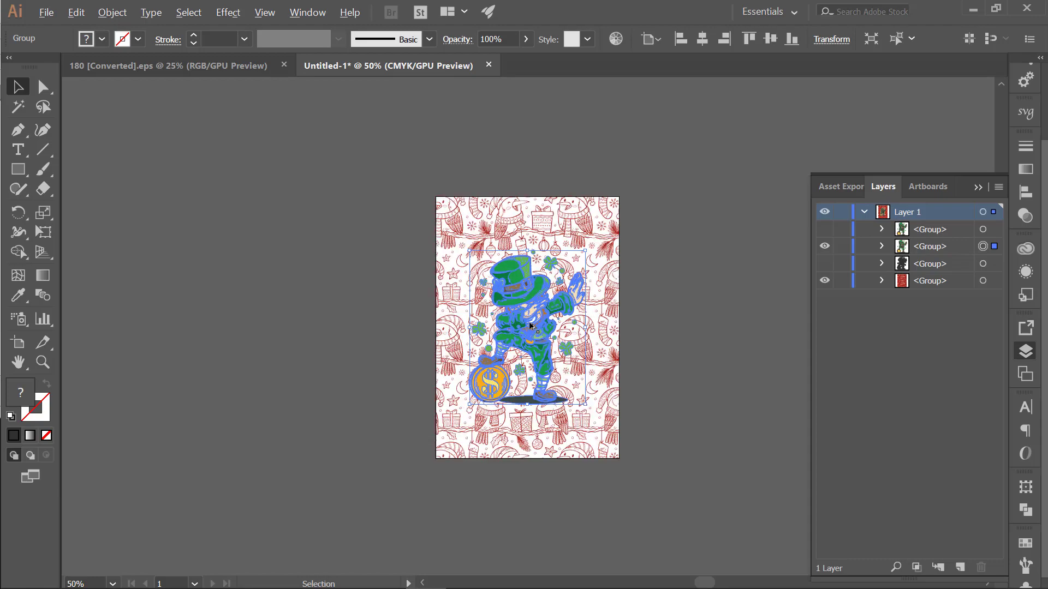
double_click(648, 405)
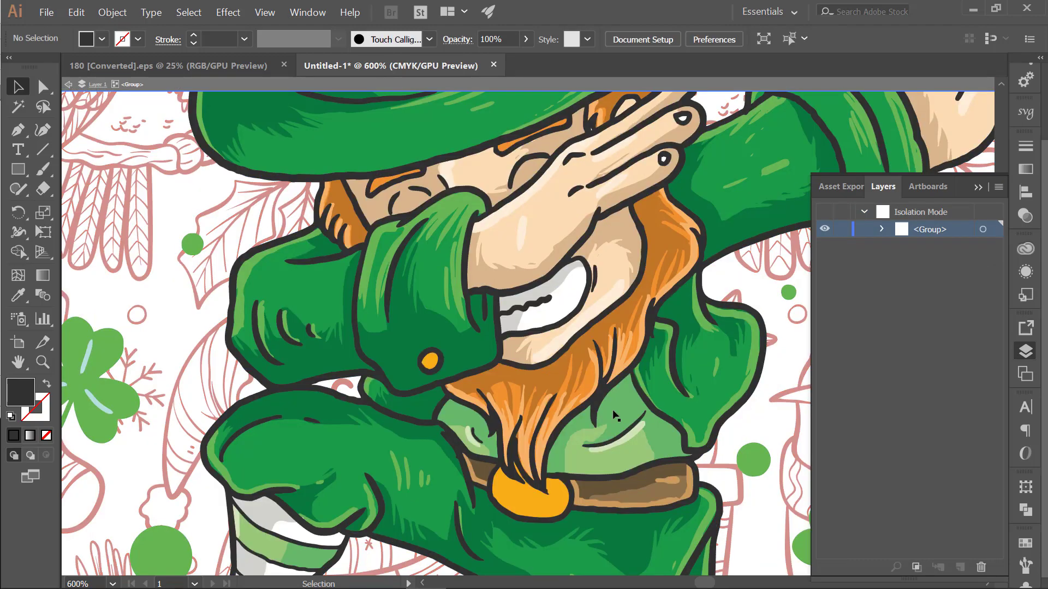
Cut the dark outline compound path out of the isolated leprechaun group, leaving the coloured fills
left_click(599, 404)
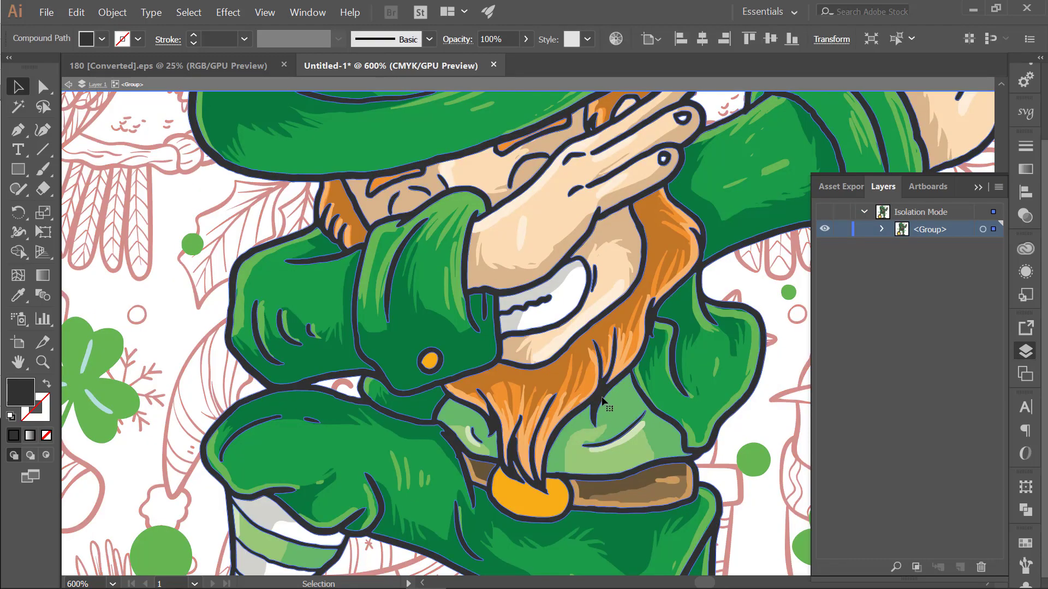
left_click_drag(602, 403, 324, 375)
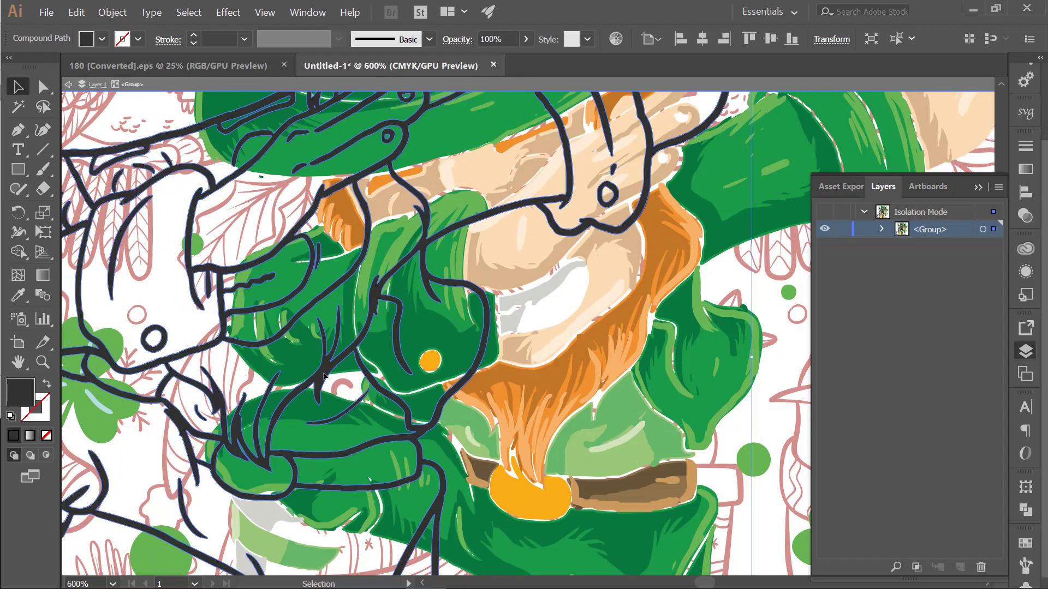
key("ctrl+z")
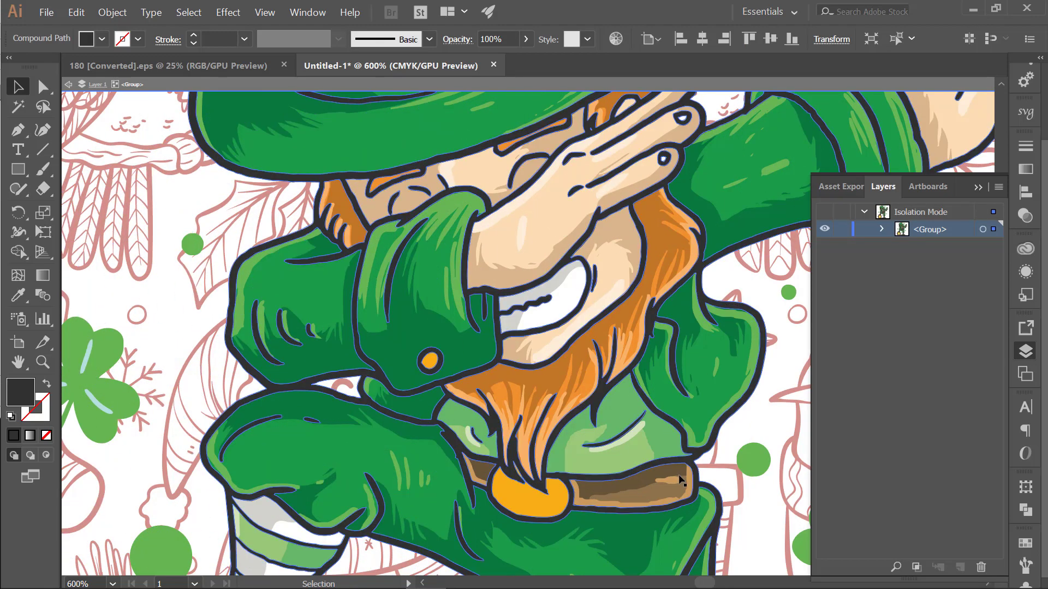
key("ctrl+0")
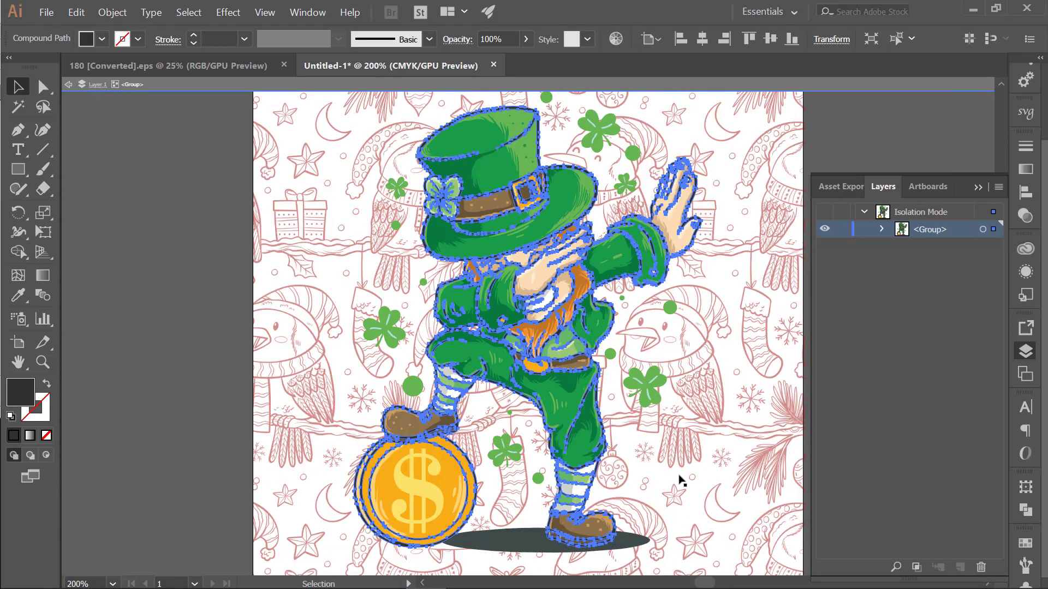
key("Delete")
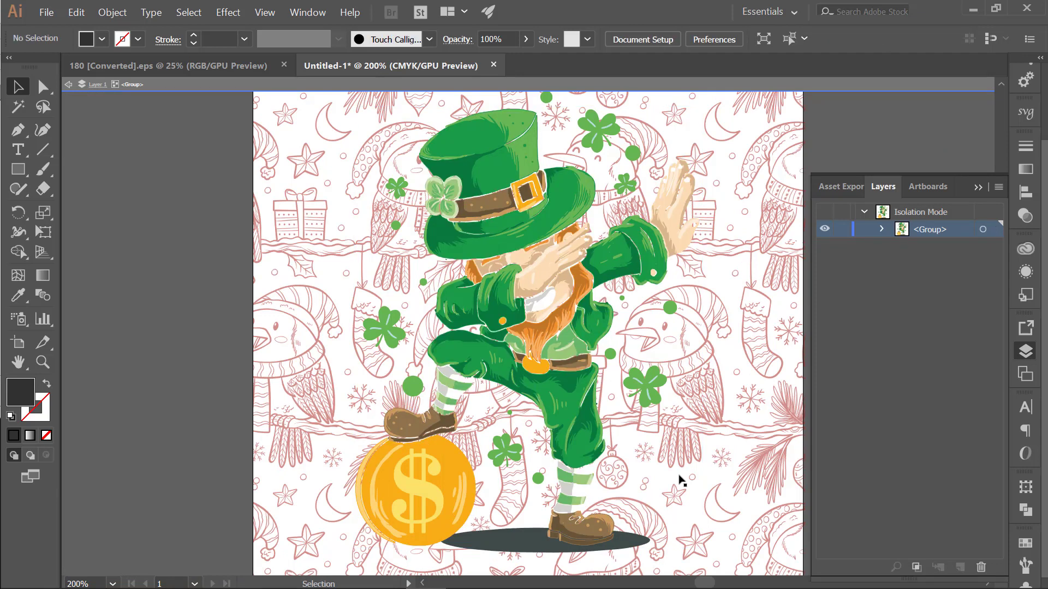
Paste the cut outline in place directly in Layer 1, and hide both it and the coloured fills group
left_click(68, 84)
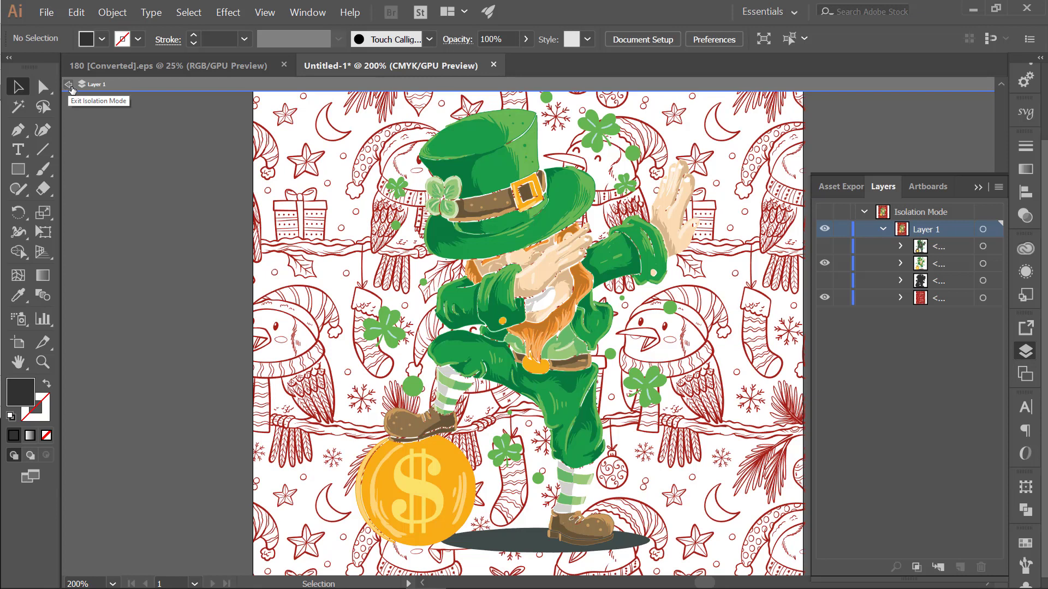
left_click(825, 263)
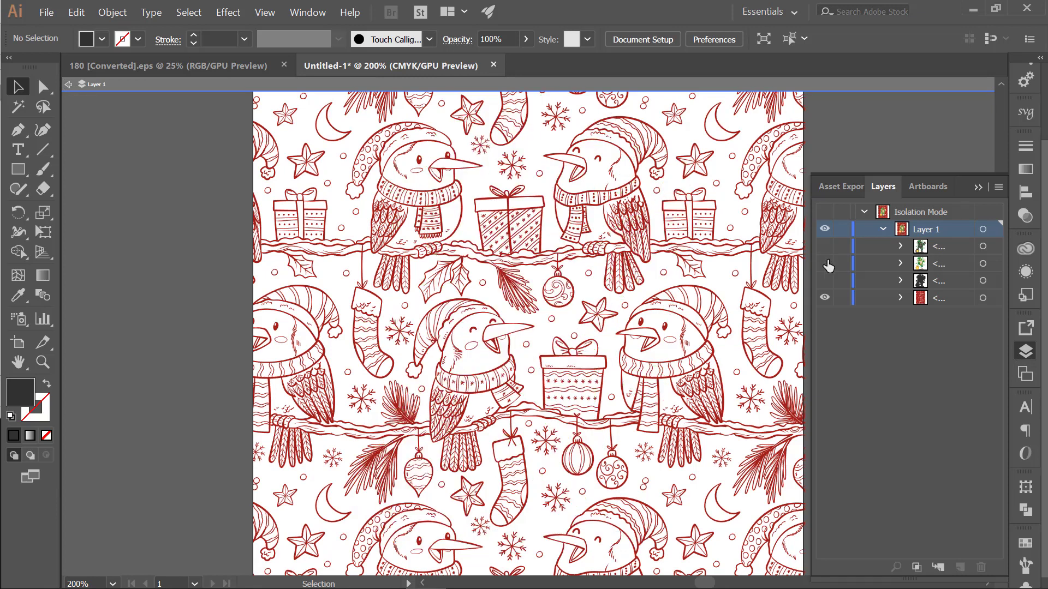
key("ctrl+v")
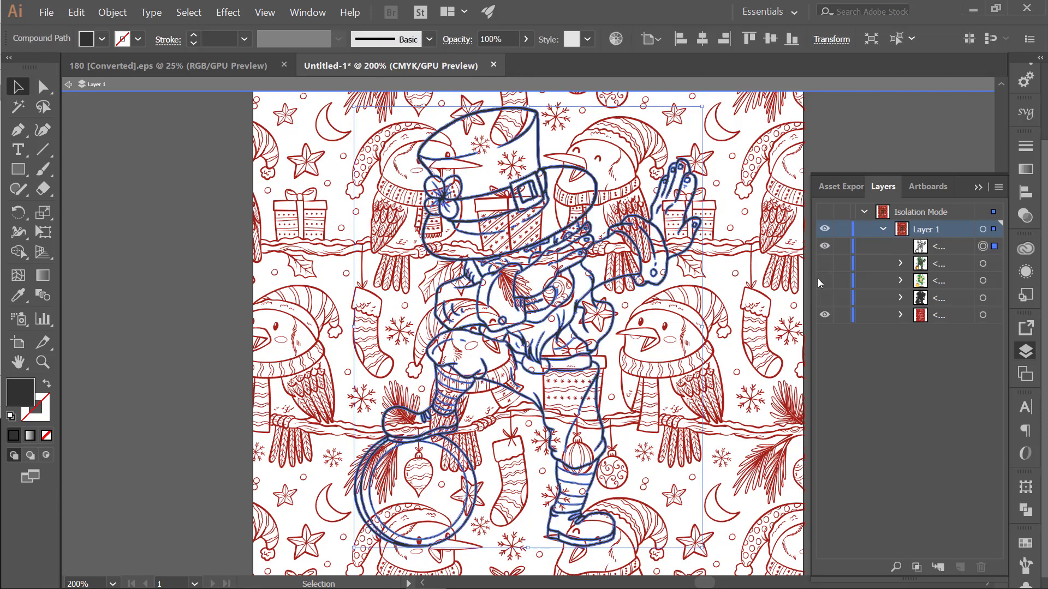
left_click(824, 246)
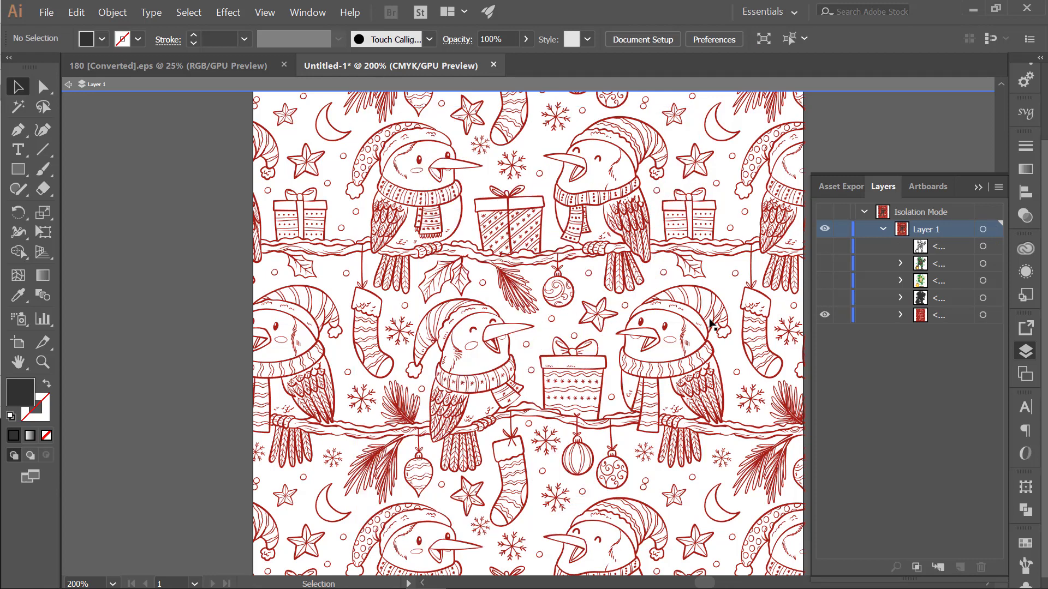
Show the dark silhouette group over the pattern background and exit isolation mode
key("ctrl+0")
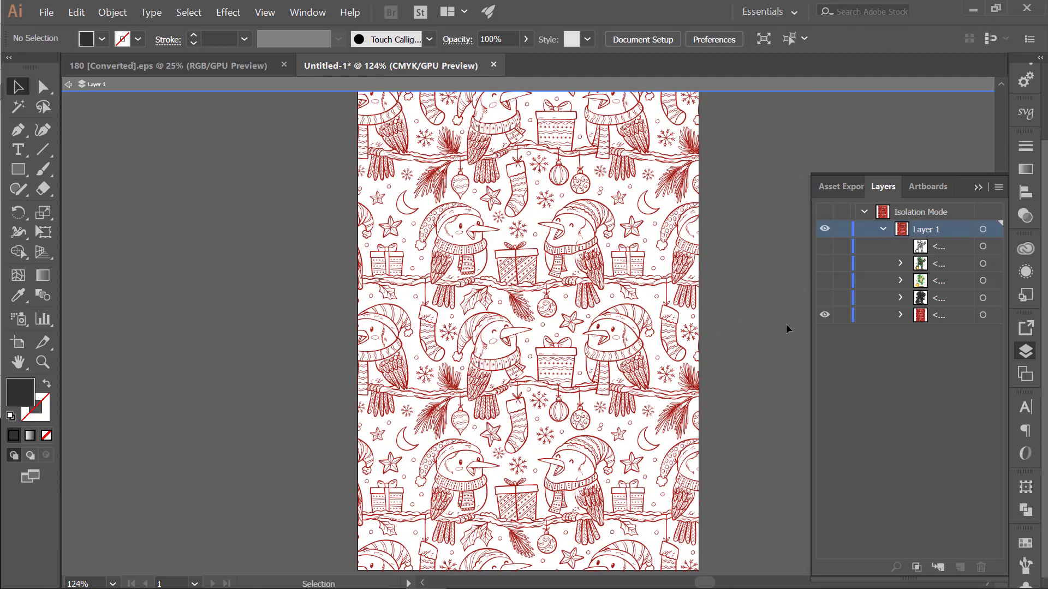
left_click(825, 297)
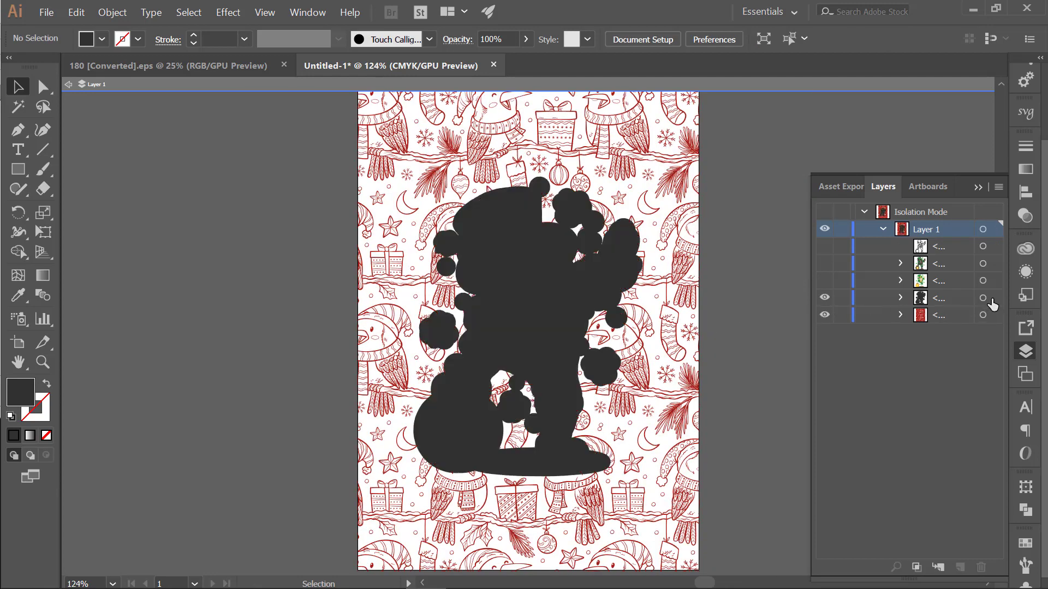
left_click(69, 84)
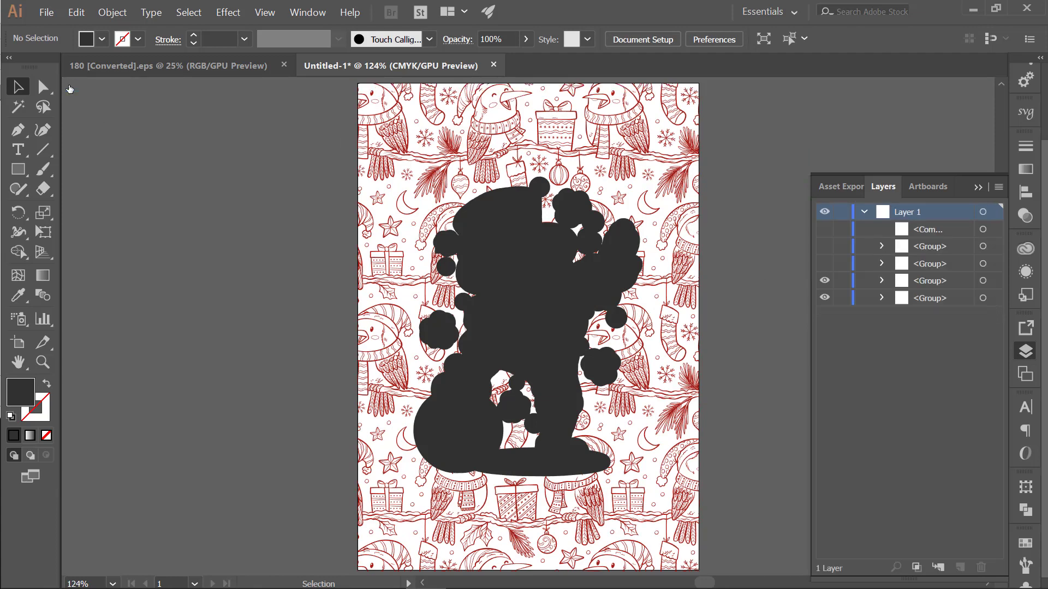
Unite the overlapping shapes of the dark leprechaun silhouette group into a single merged shape with Pathfinder
key("ctrl+minus")
key("ctrl+minus")
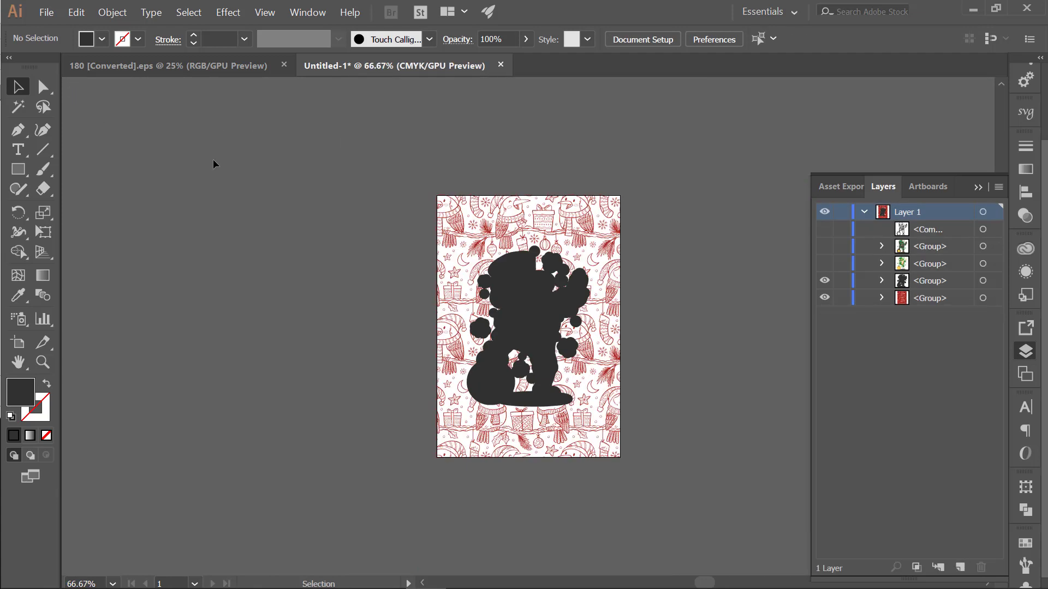
left_click_drag(537, 409, 642, 507)
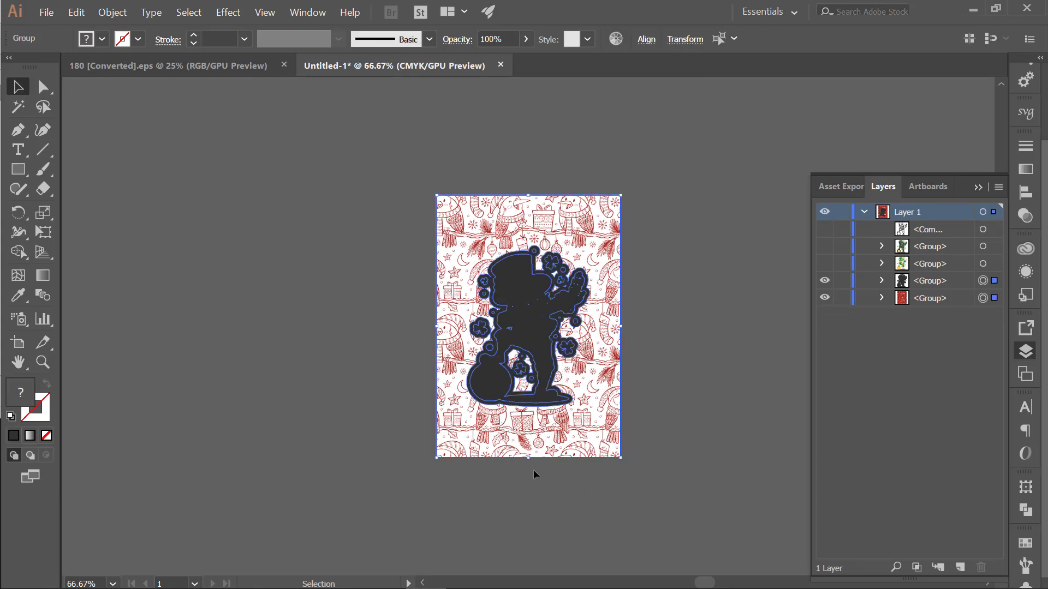
left_click(309, 234)
left_click(530, 312)
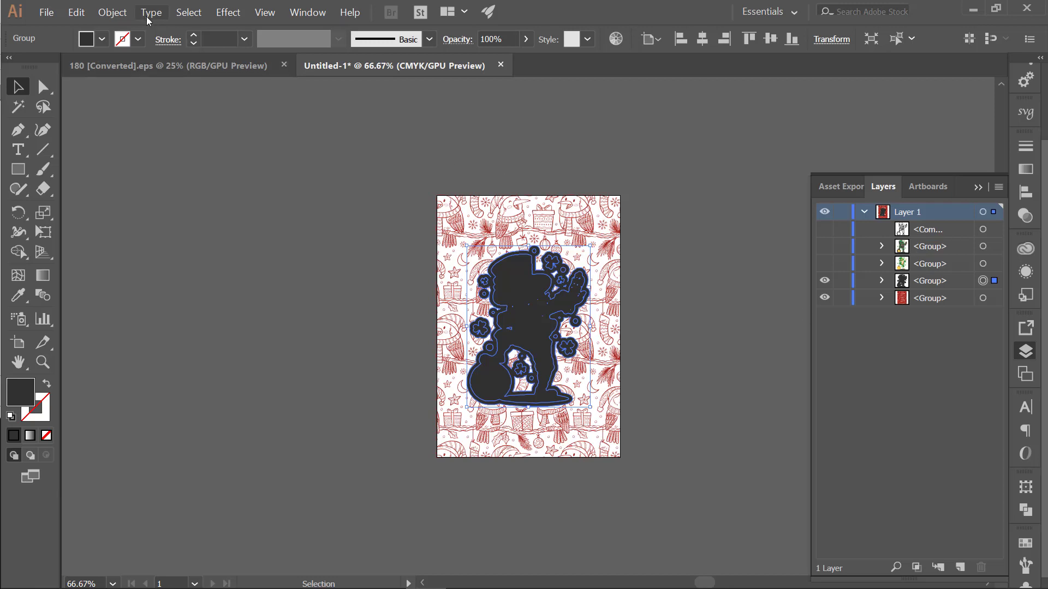
left_click(1026, 513)
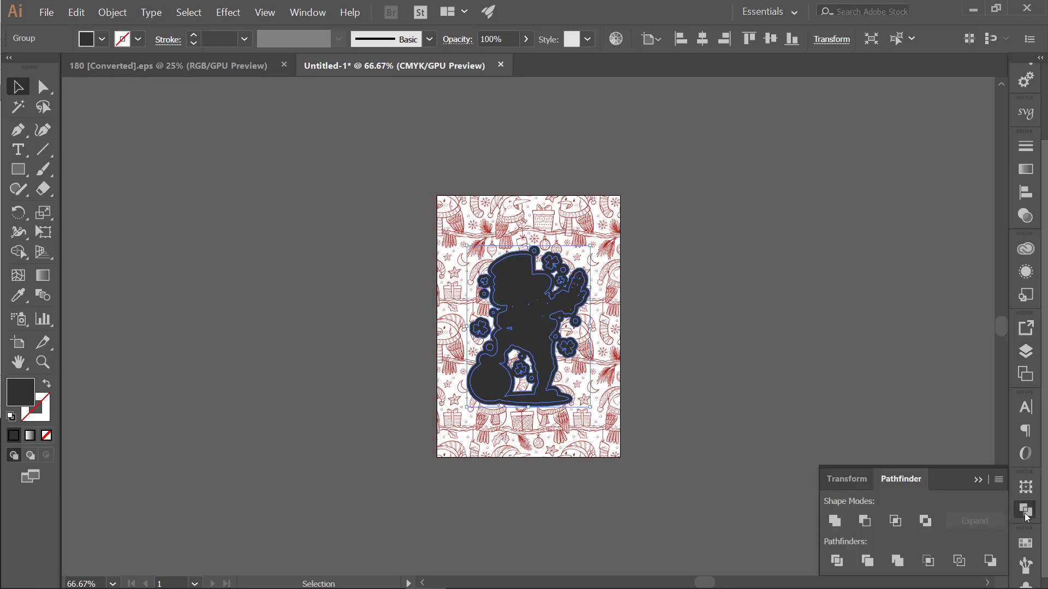
left_click(834, 521)
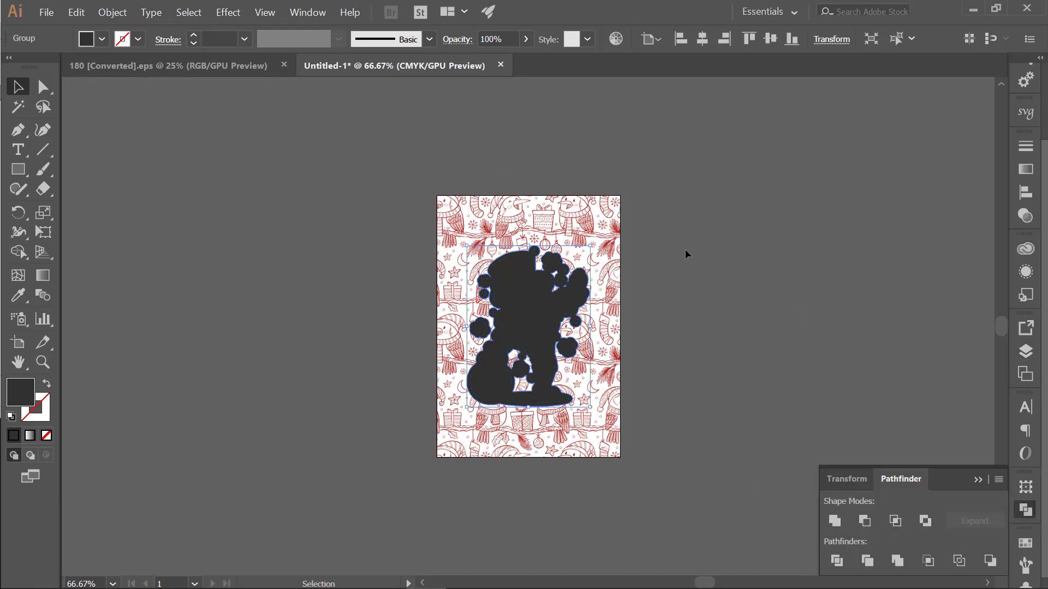
Cut the silhouette area and its detached clover blob out of the bird pattern with the Shape Builder tool
left_click(683, 229)
key("ctrl+a")
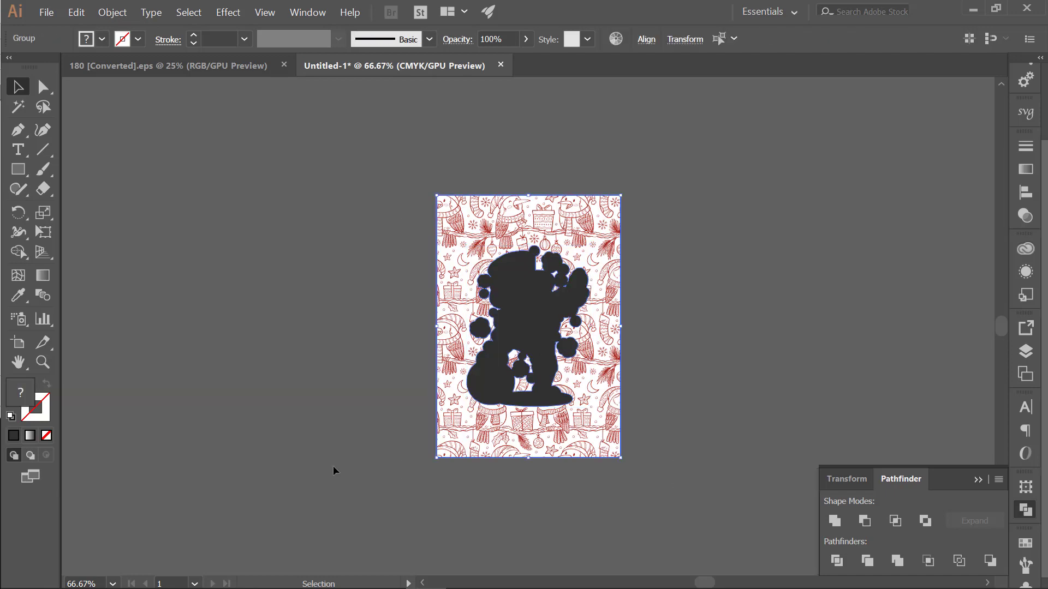
left_click(18, 251)
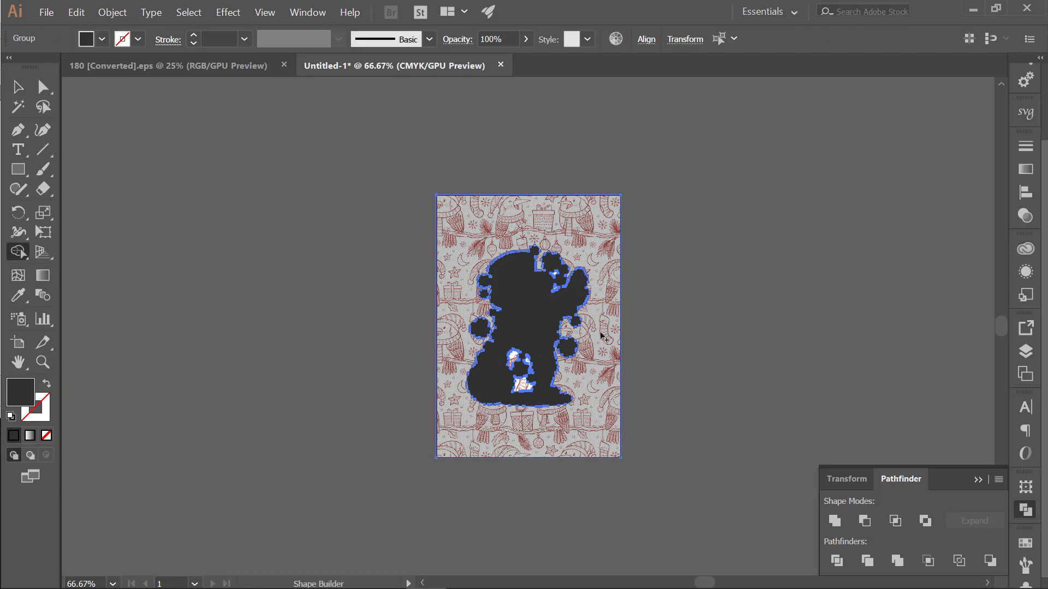
left_click(531, 307, "alt")
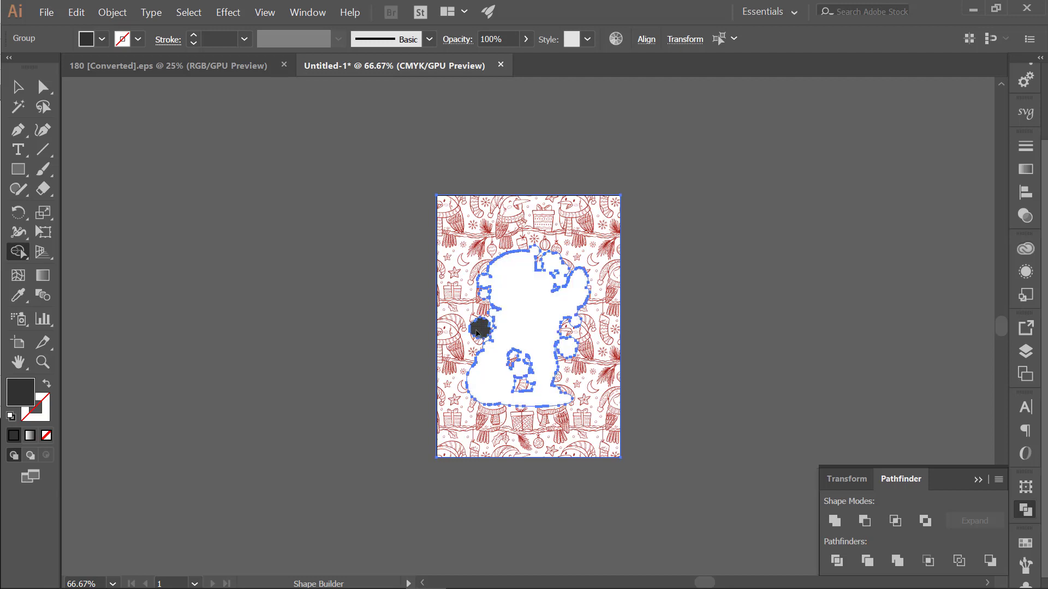
left_click(480, 328, "alt")
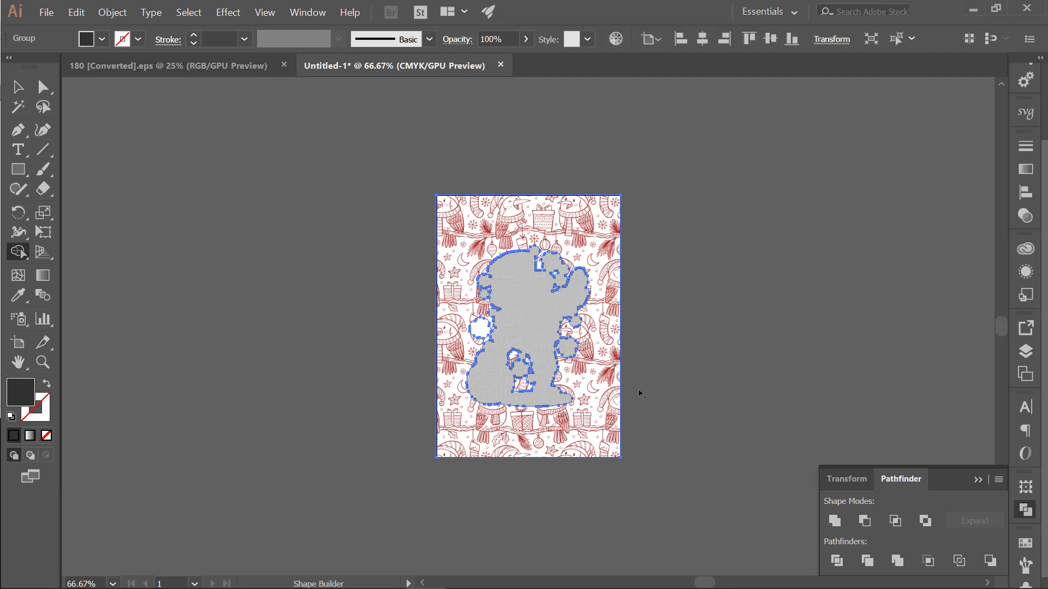
left_click(19, 87)
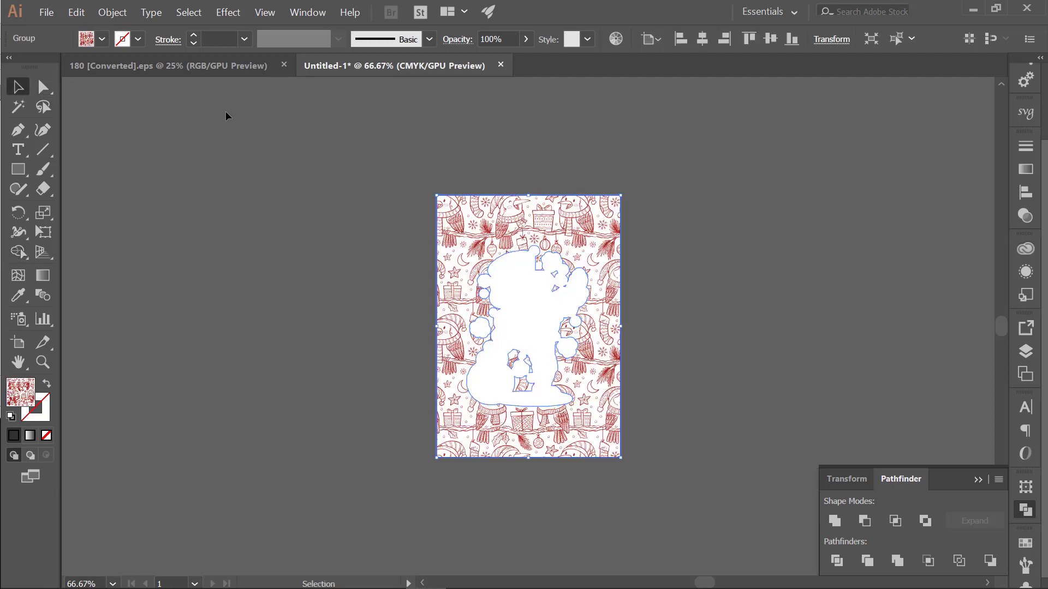
left_click(323, 203)
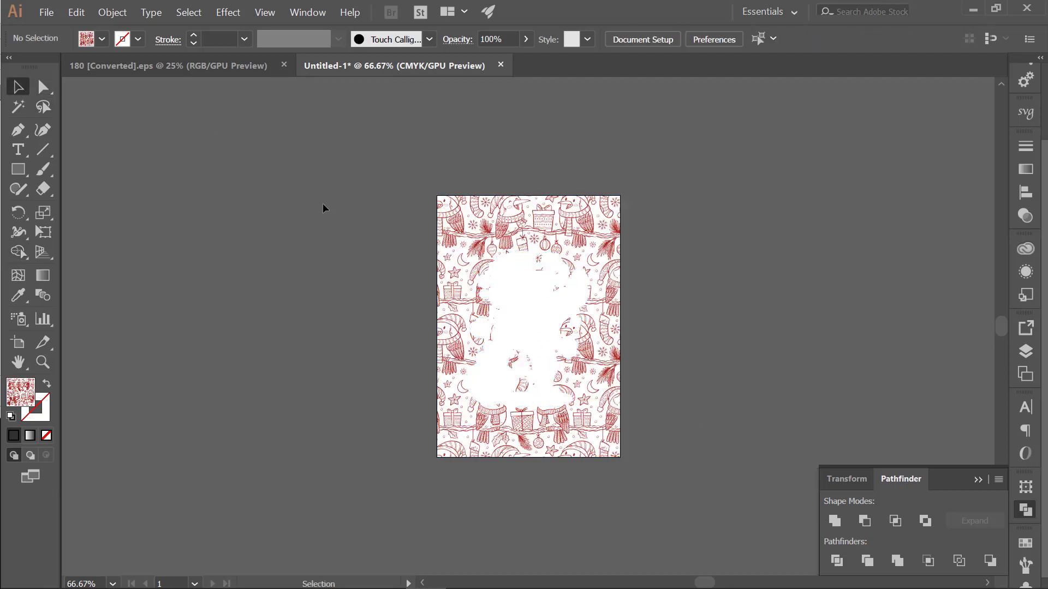
Show the hidden leprechaun outline compound path over the knocked-out pattern
left_click(1026, 351)
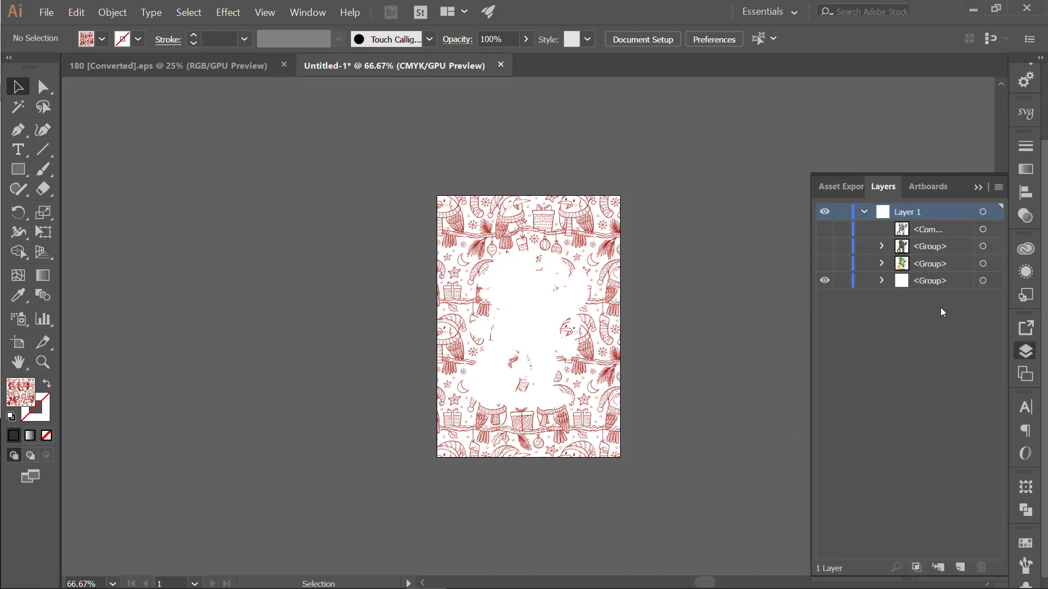
left_click(824, 229)
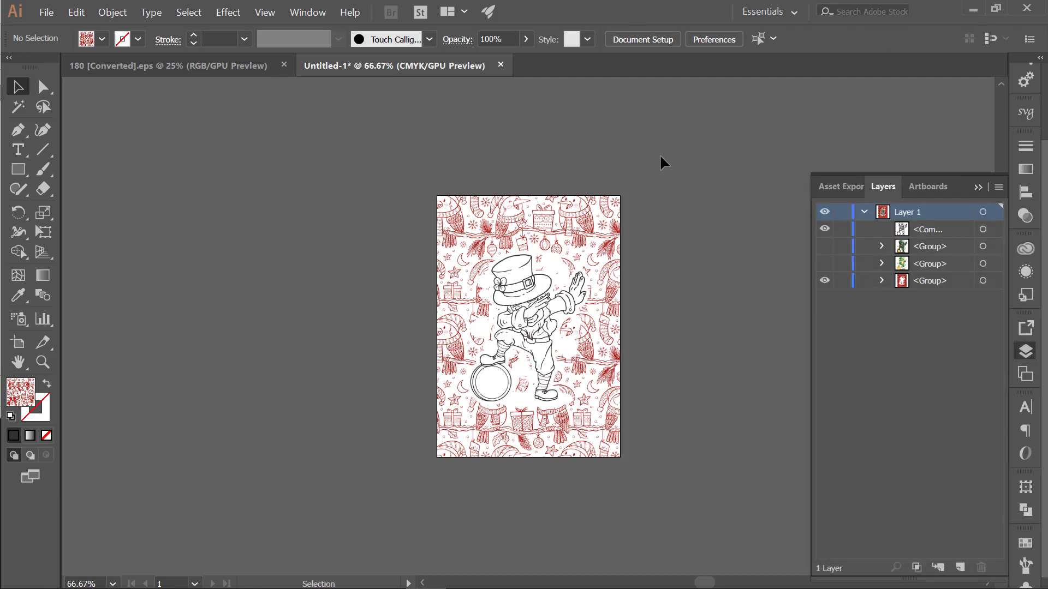
key("ctrl+0")
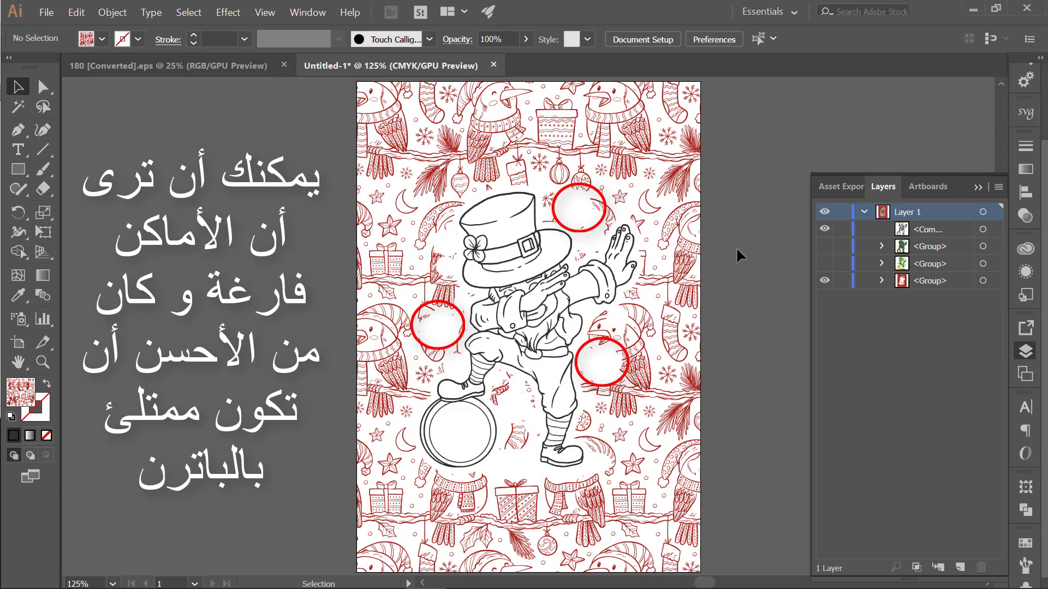
Recolour the leprechaun outline with the dark red sampled from the bird pattern's linework, and deselect it
left_click(997, 229)
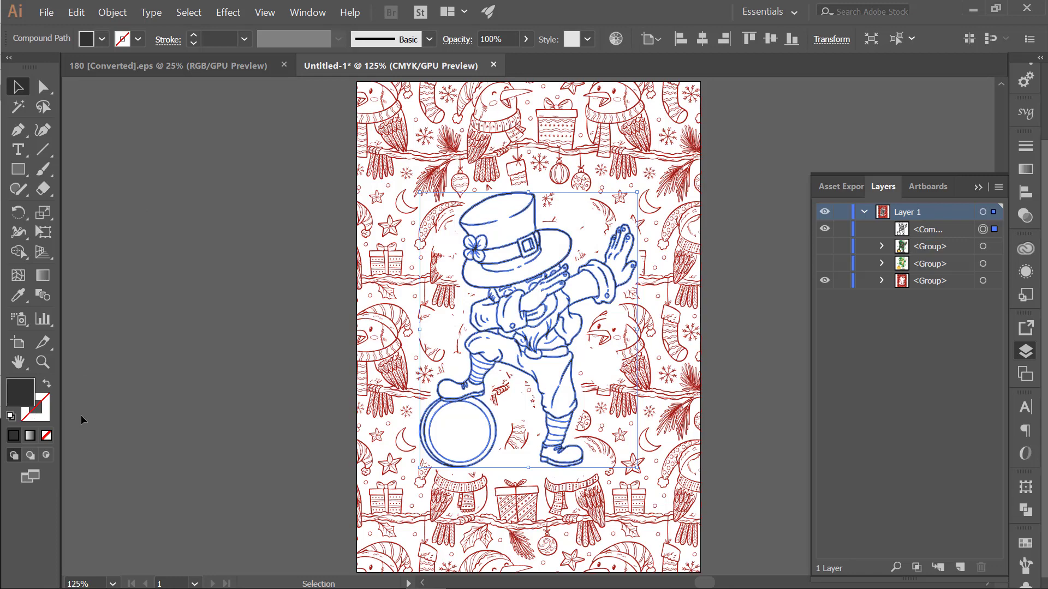
key("i")
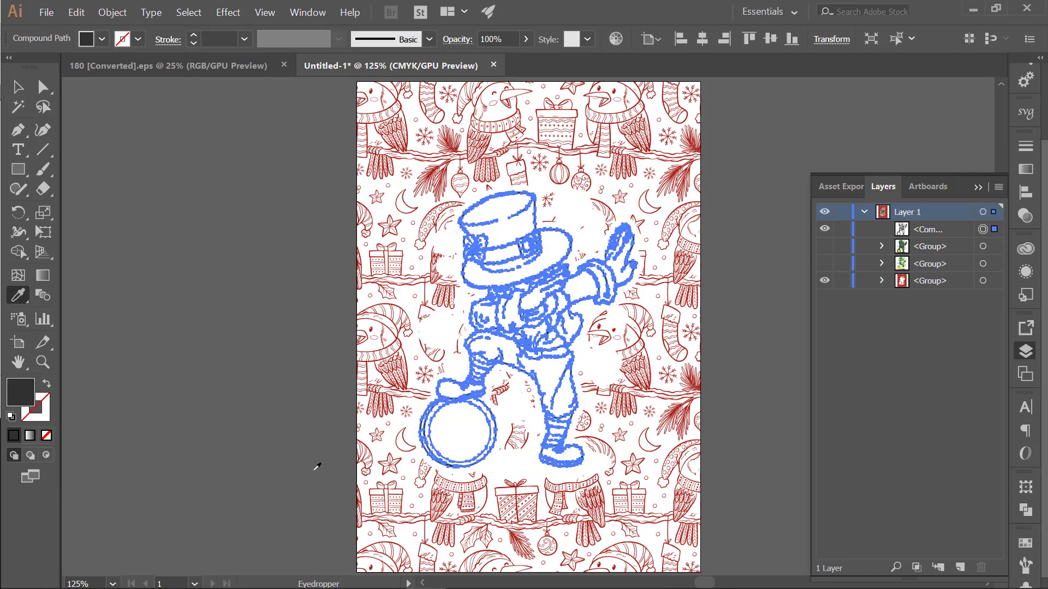
left_click(390, 322)
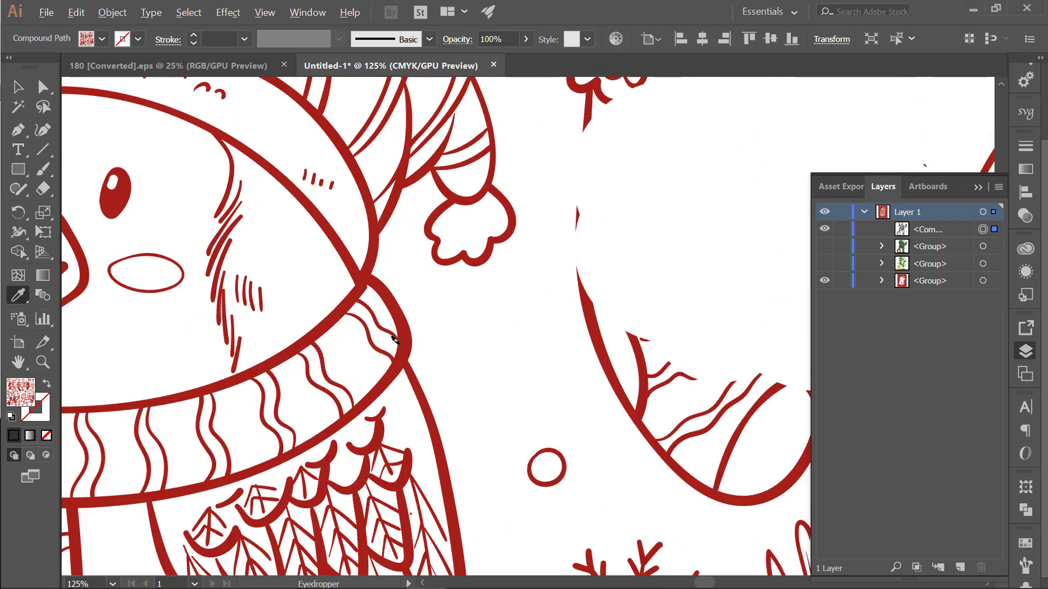
key("ctrl+minus")
key("ctrl+minus")
key("v")
key("ctrl+shift+a")
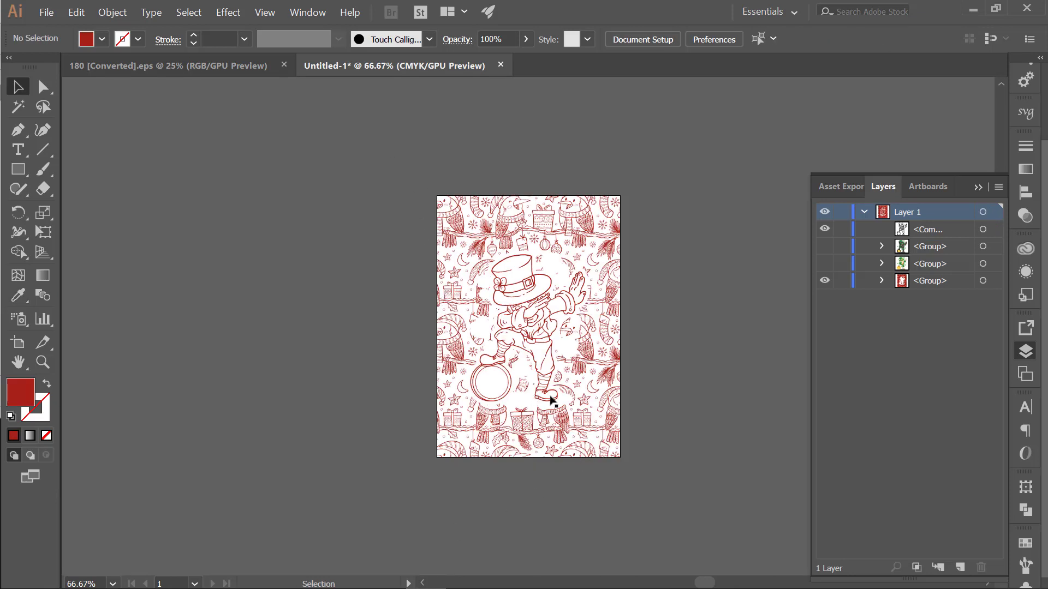
Show the small coloured leprechaun group and move it slightly closer to the page's upper-right corner
left_click(824, 247)
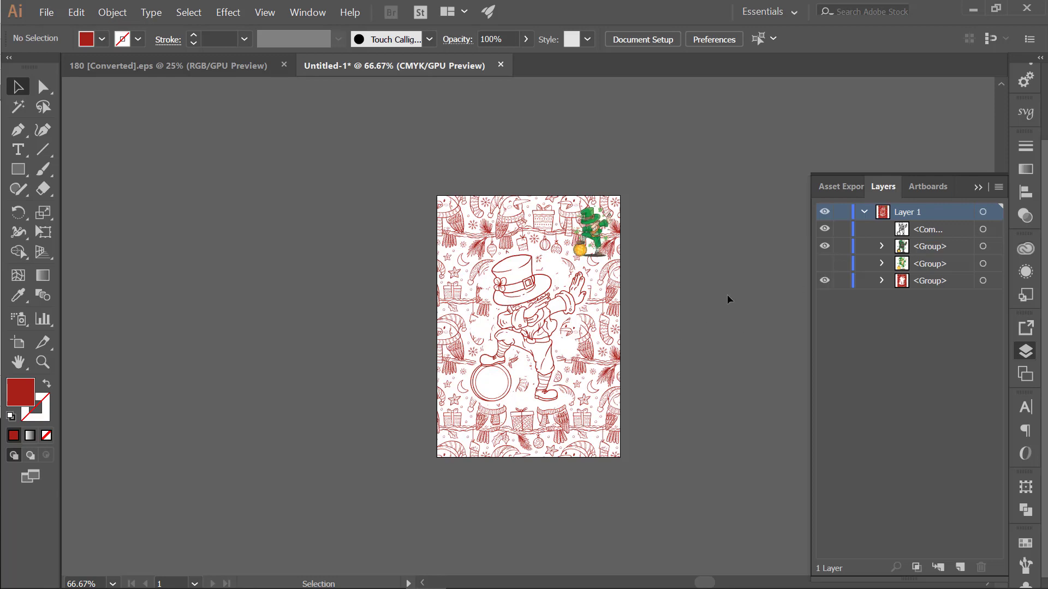
key("ctrl+plus")
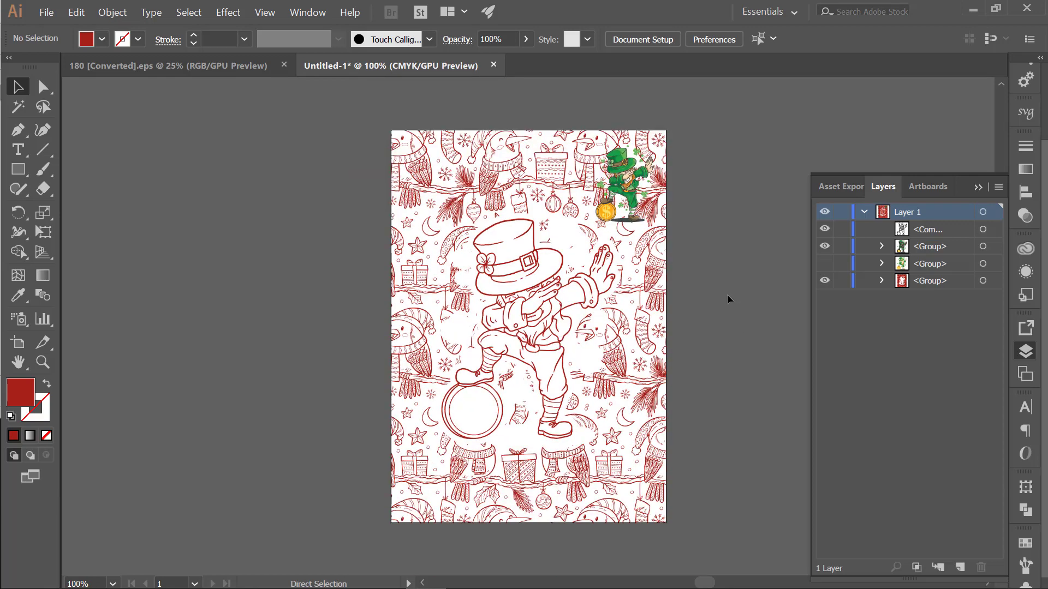
key("ctrl+plus")
left_click_drag(715, 259, 512, 468)
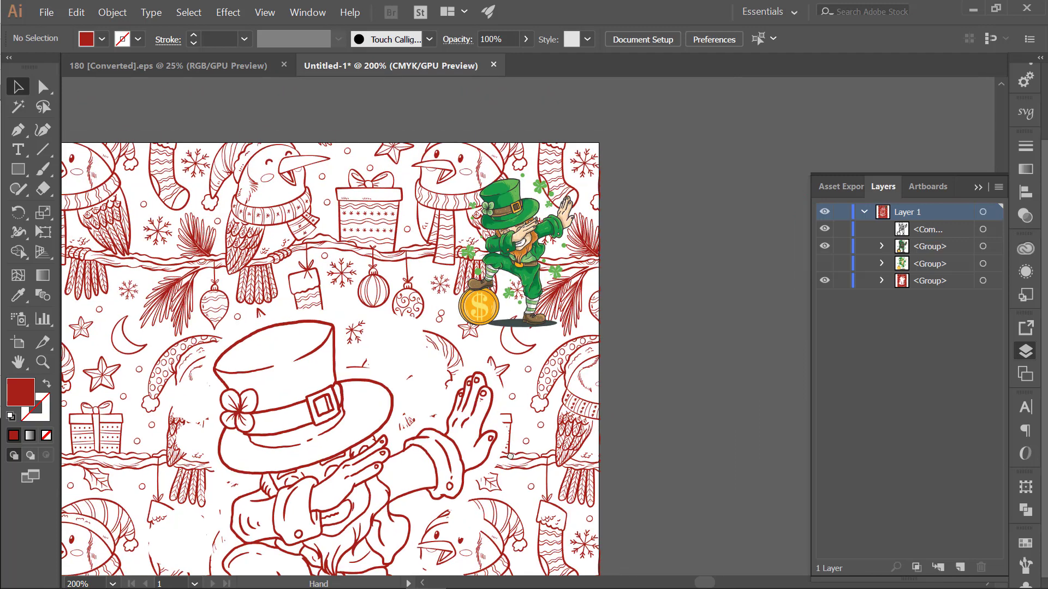
left_click_drag(534, 246, 538, 233)
left_click(686, 162)
key("ctrl+0")
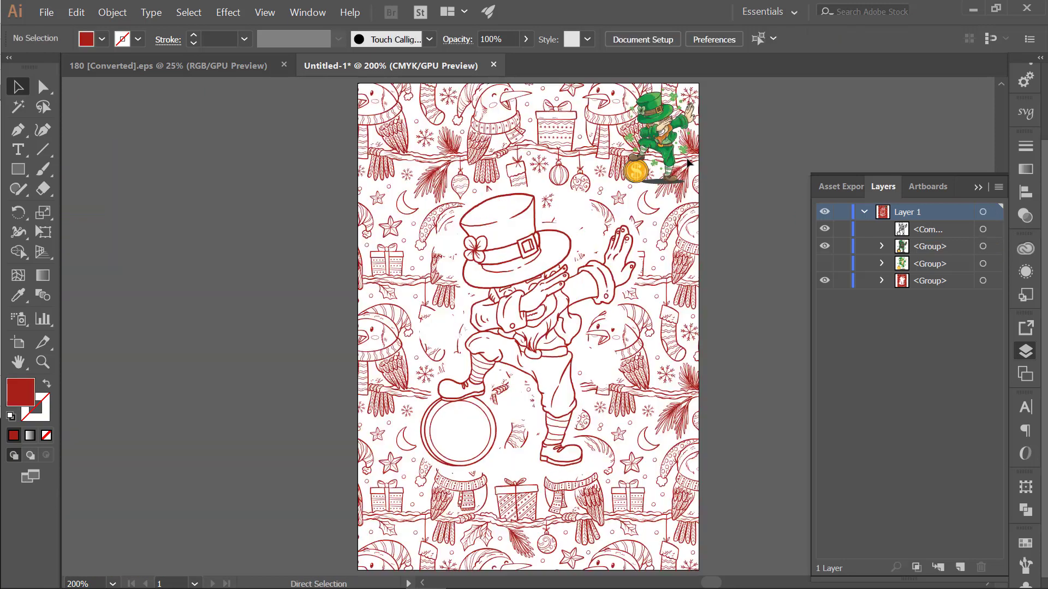
Examine the finished page composition as a whole and up close around the leprechaun's hat
key("ctrl+1")
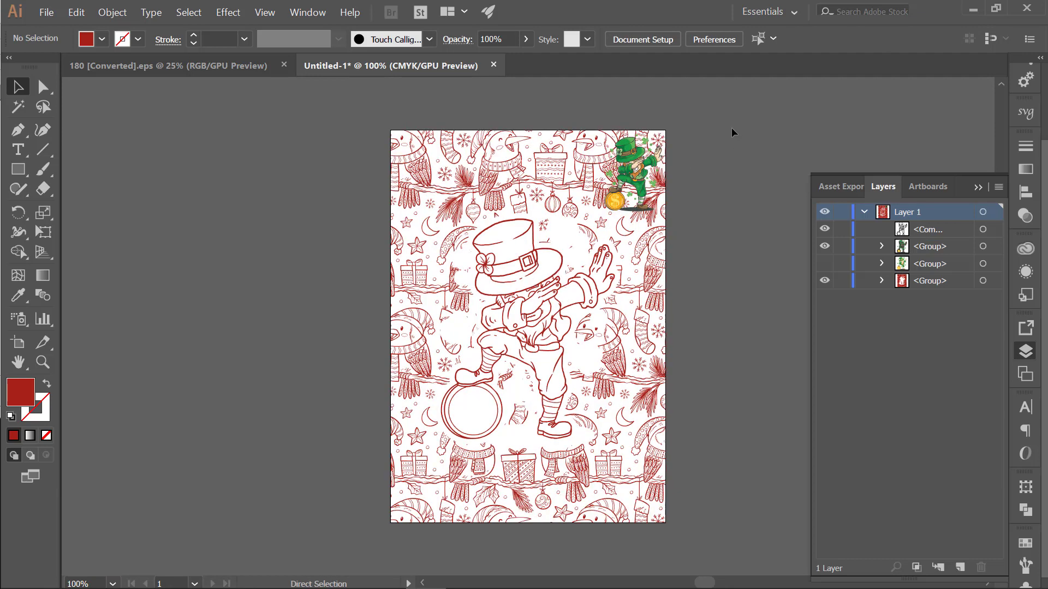
key("ctrl+minus")
key("ctrl+minus")
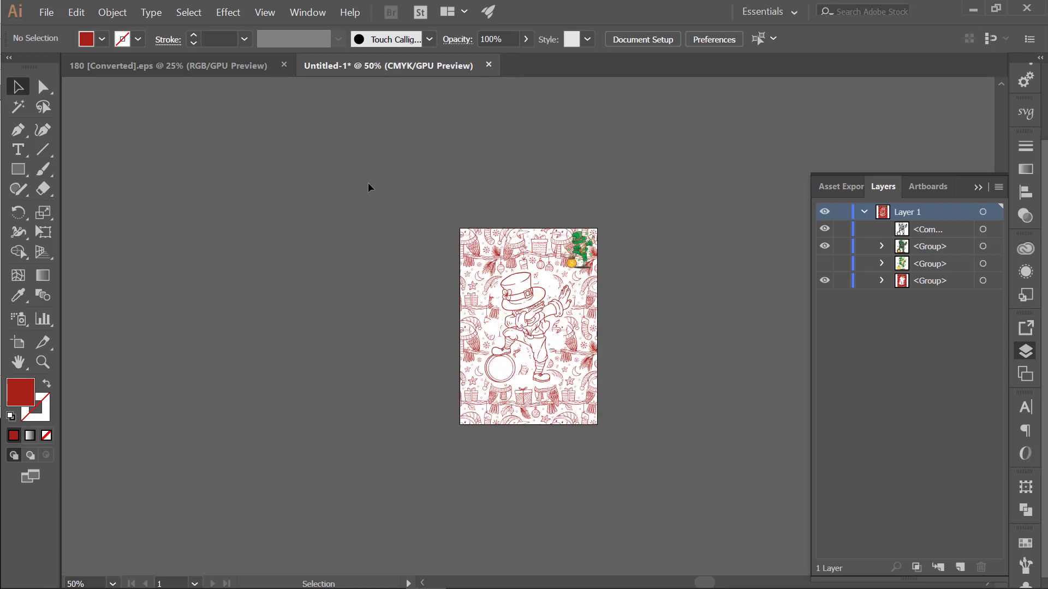
left_click_drag(396, 188, 631, 464)
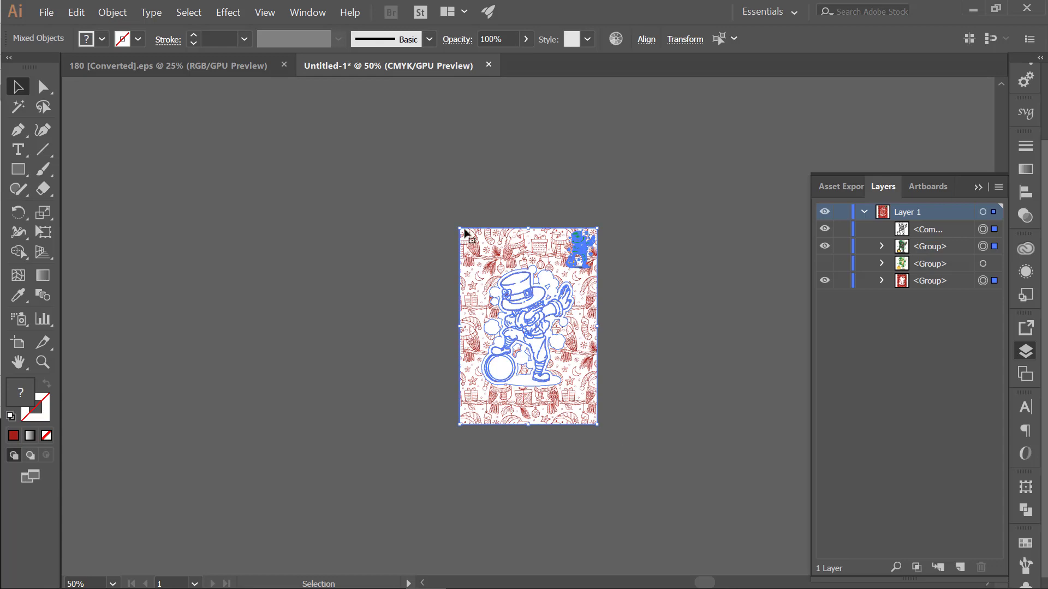
left_click(379, 234)
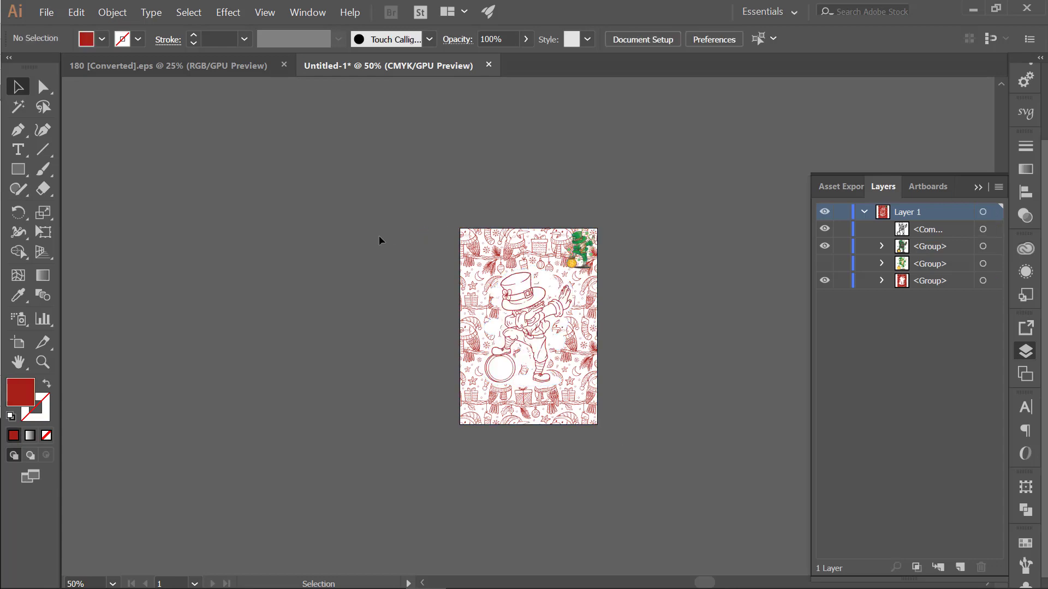
scroll(522, 277, "up", 5)
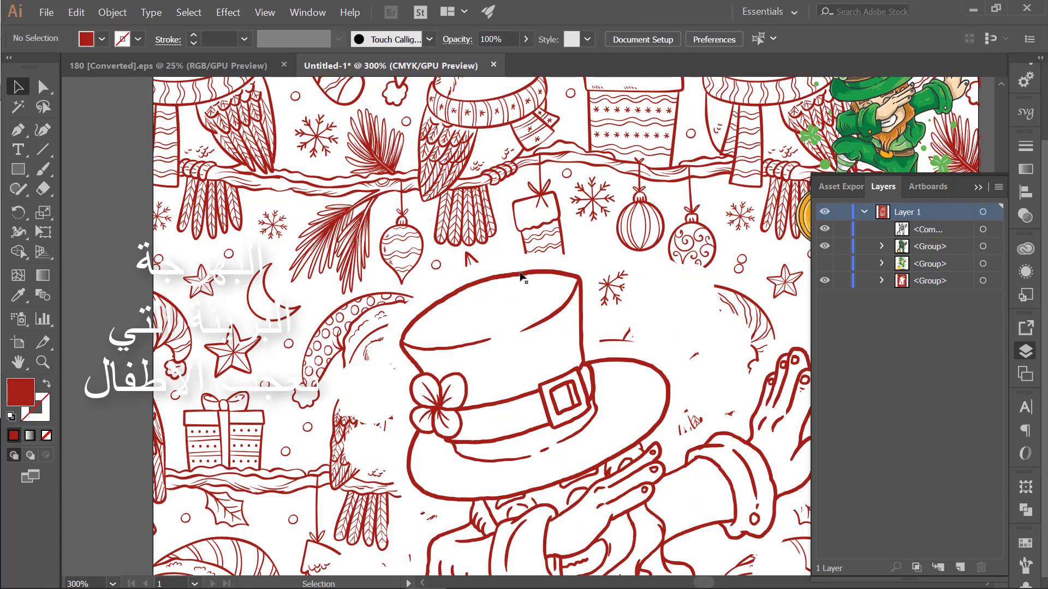
scroll(521, 277, "down", 3)
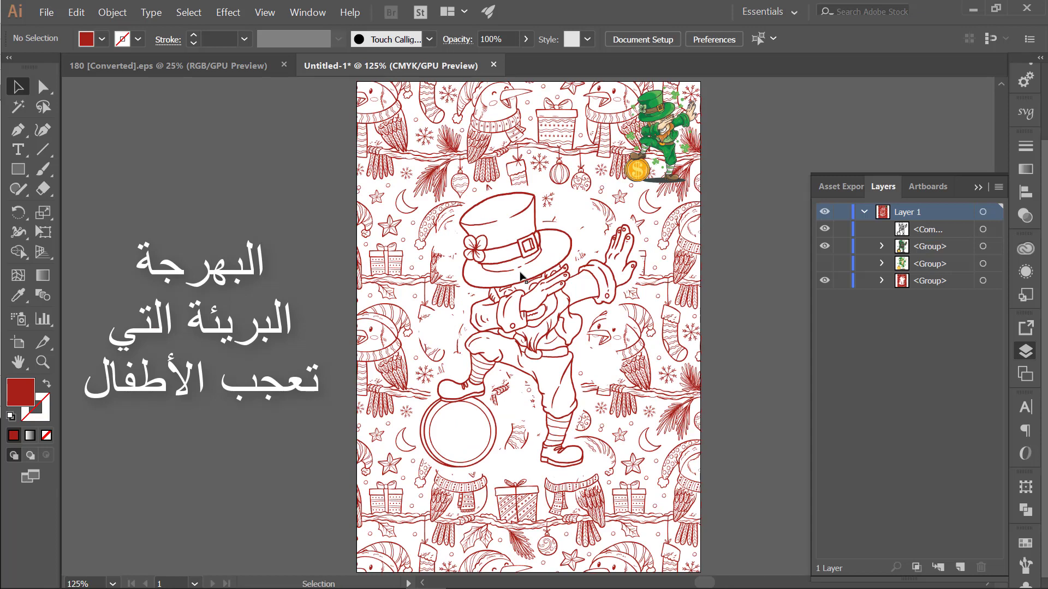